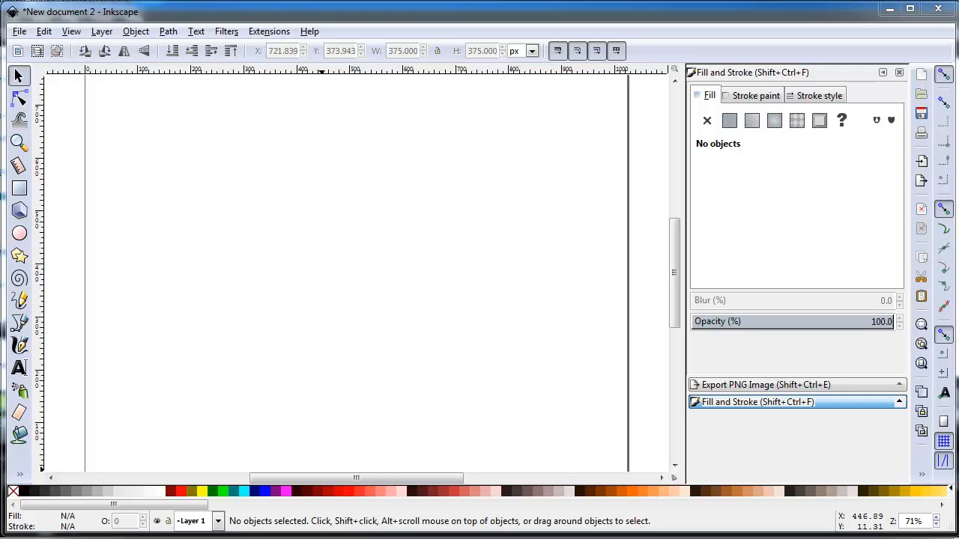
# Step: Move the embedded head image to the upper-right corner of the page
pyautogui.moveTo(449, 518); pyautogui.dragTo(543, 253)
pyautogui.click(587, 374)
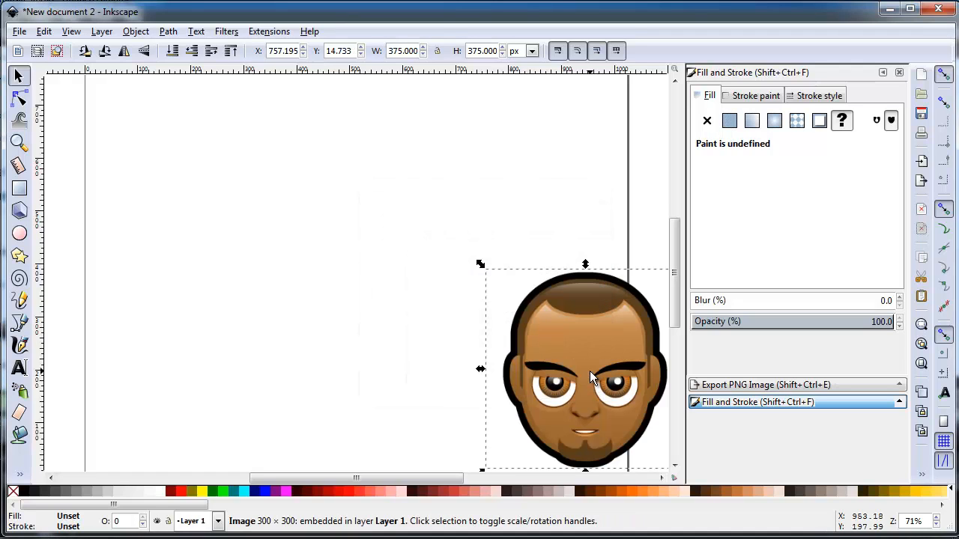
pyautogui.moveTo(601, 341); pyautogui.dragTo(544, 152)
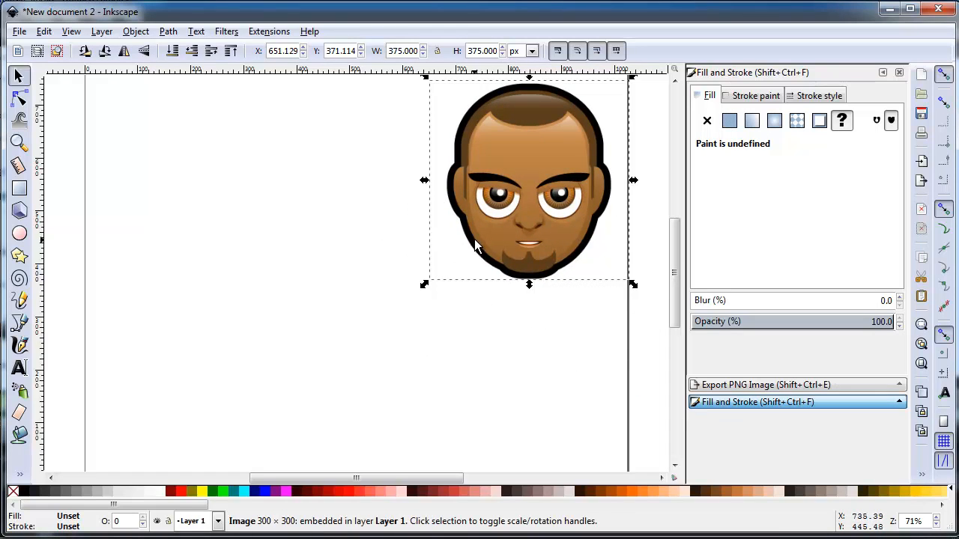
# Step: Trace the head image with a brightness cutoff threshold of 0.800 and move the traced path to the page's left side
pyautogui.click(169, 33)
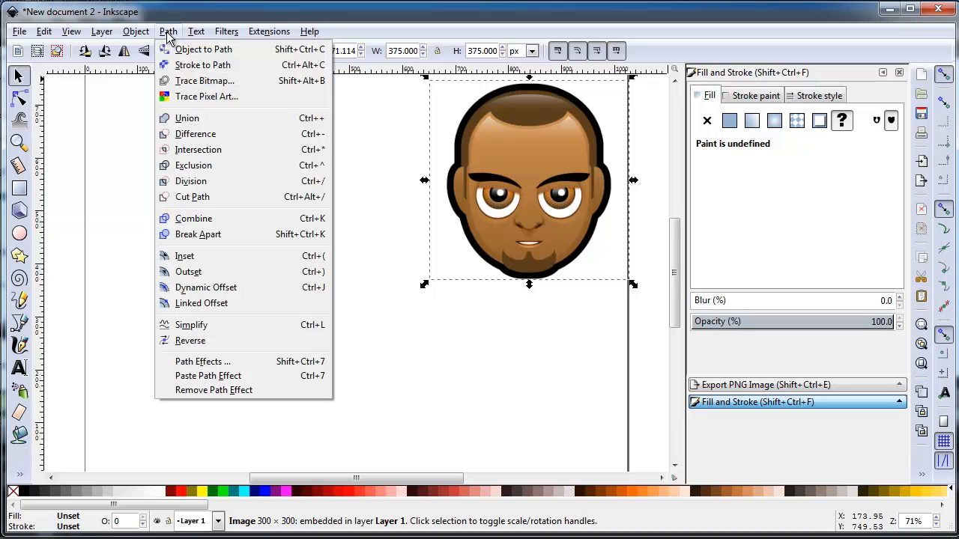
pyautogui.click(189, 82)
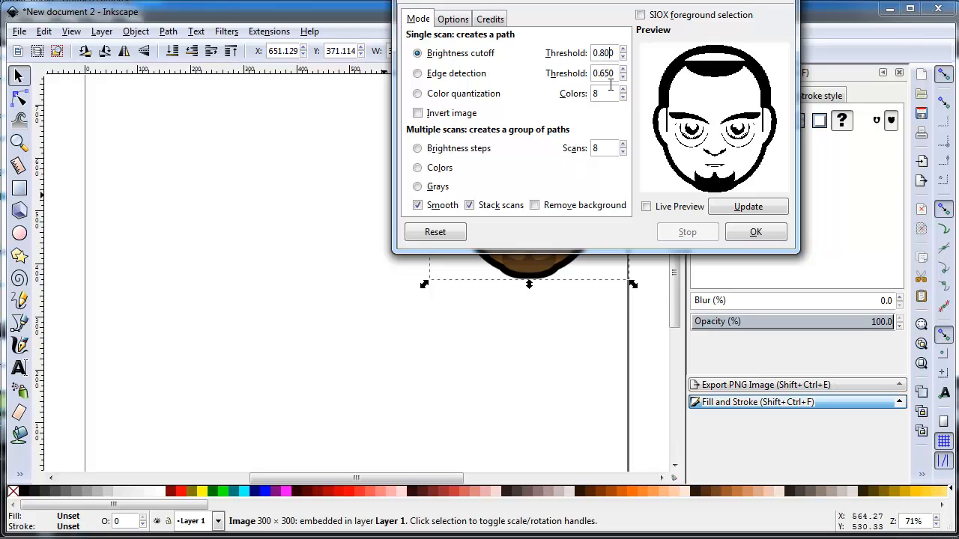
pyautogui.click(739, 212)
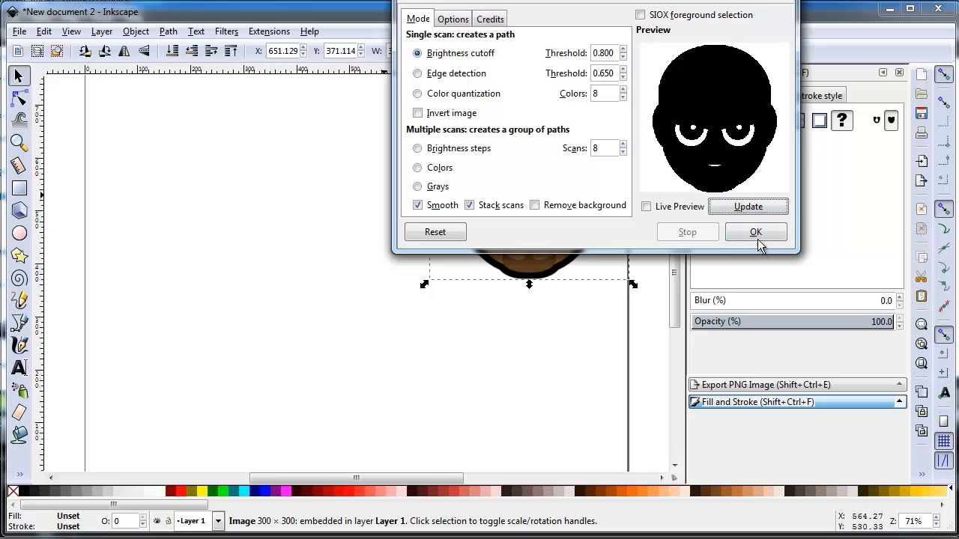
pyautogui.click(756, 232)
pyautogui.moveTo(525, 272)
pyautogui.mouseDown()
pyautogui.moveTo(249, 330)
pyautogui.moveTo(226, 313)
pyautogui.mouseUp()
# Step: Fill the traced head path with red and delete it
pyautogui.click(437, 492)
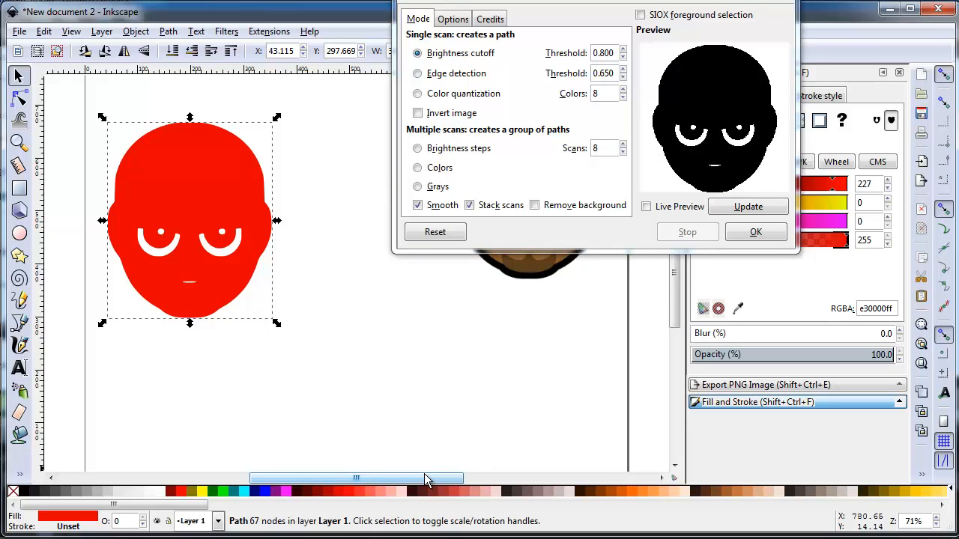
pyautogui.click(231, 284)
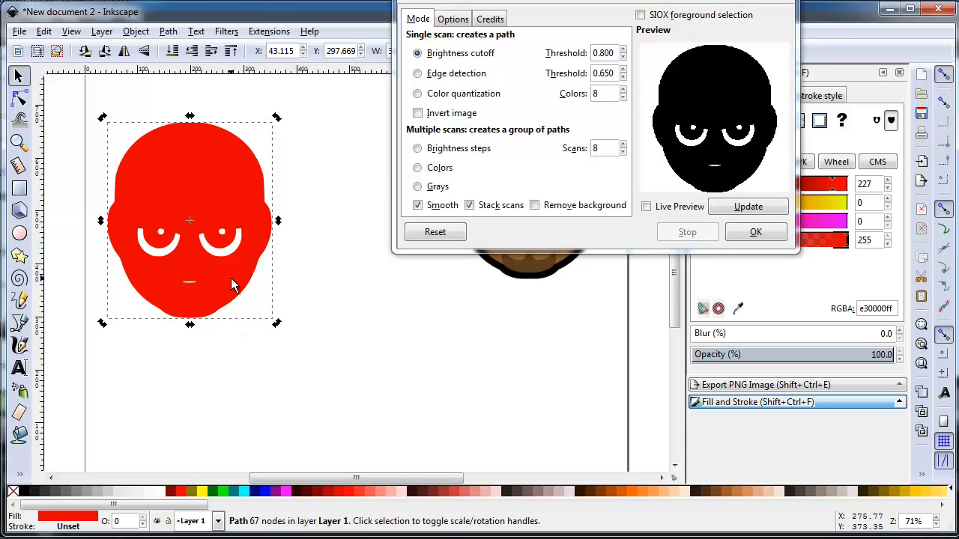
pyautogui.press('Delete')
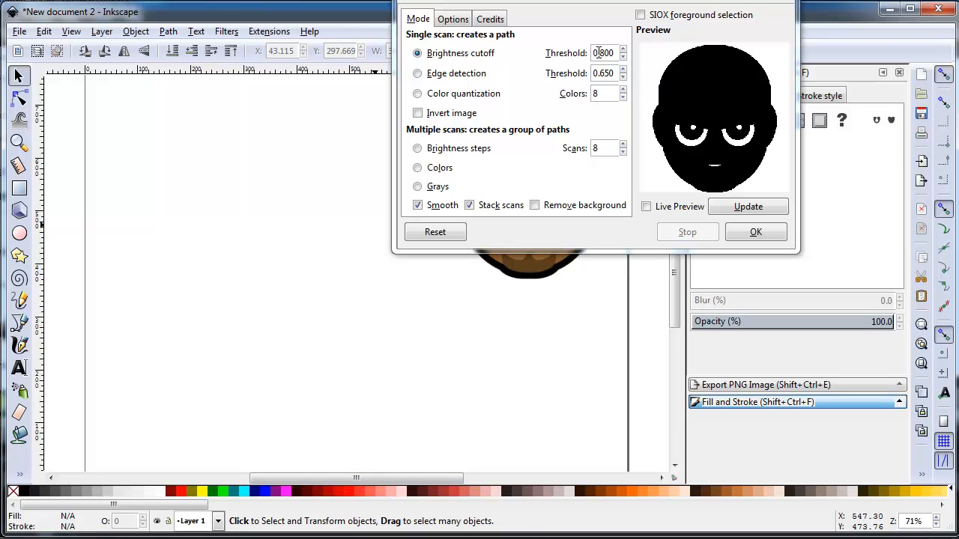
# Step: Trace the head image with a brightness cutoff threshold of 0.500 and move the result to the page's left side
pyautogui.doubleClick(609, 53)
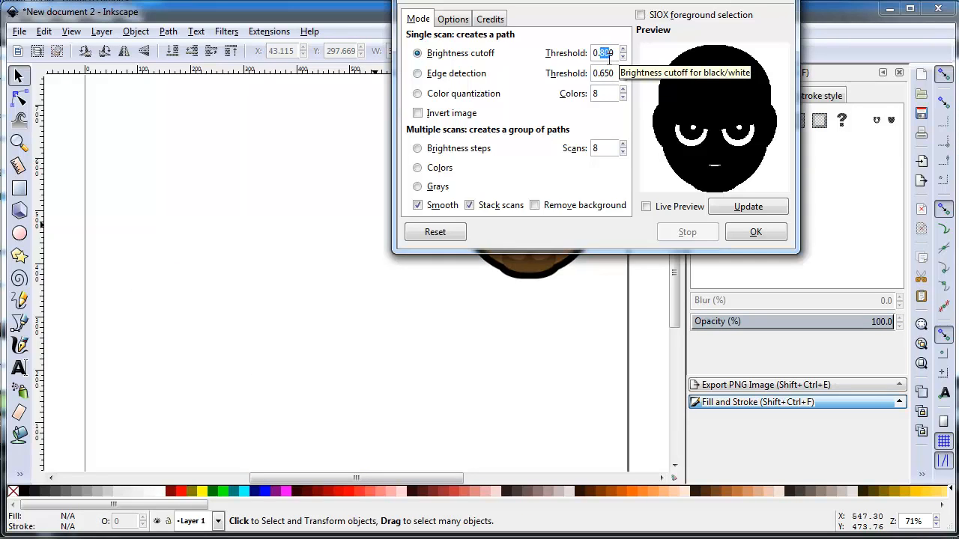
pyautogui.write('5')
pyautogui.click(753, 207)
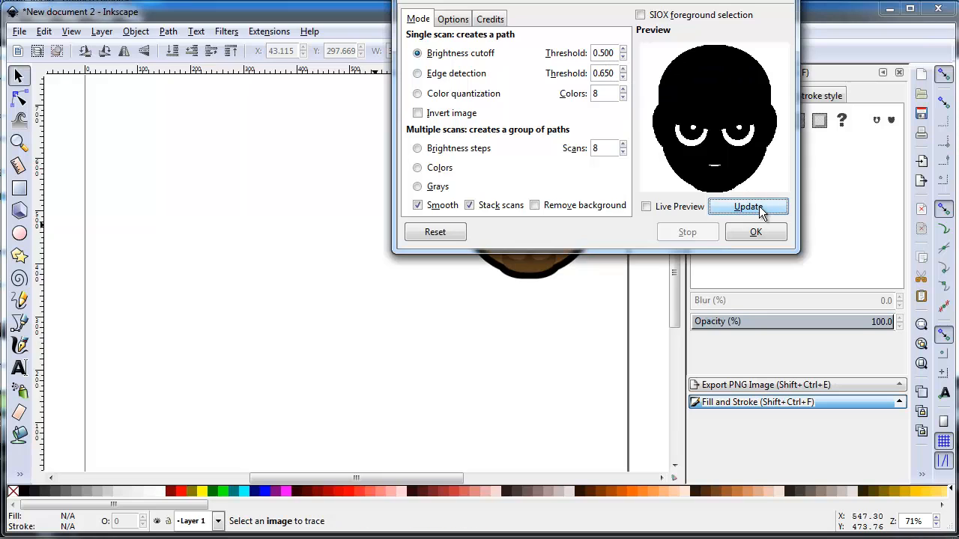
pyautogui.click(542, 274)
pyautogui.click(748, 207)
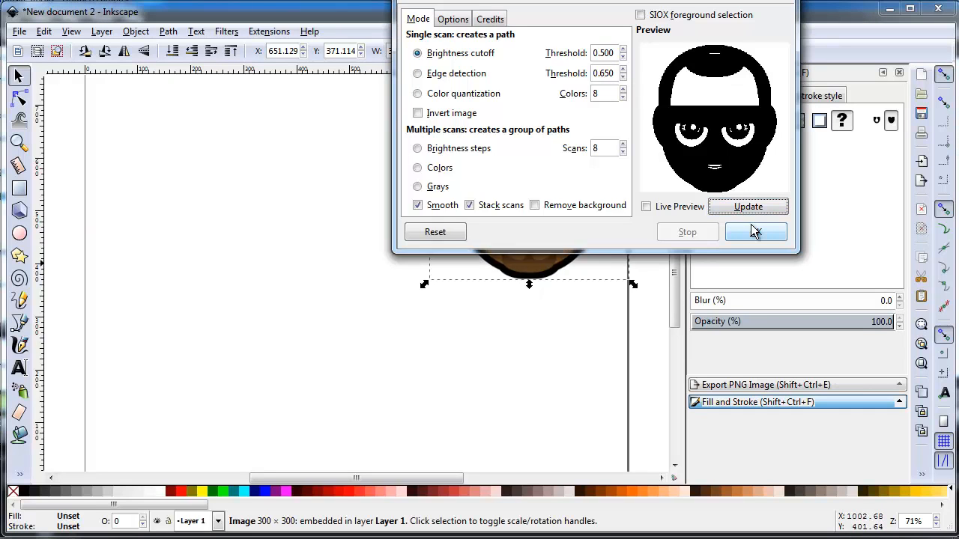
pyautogui.click(756, 232)
pyautogui.moveTo(542, 274); pyautogui.dragTo(233, 298)
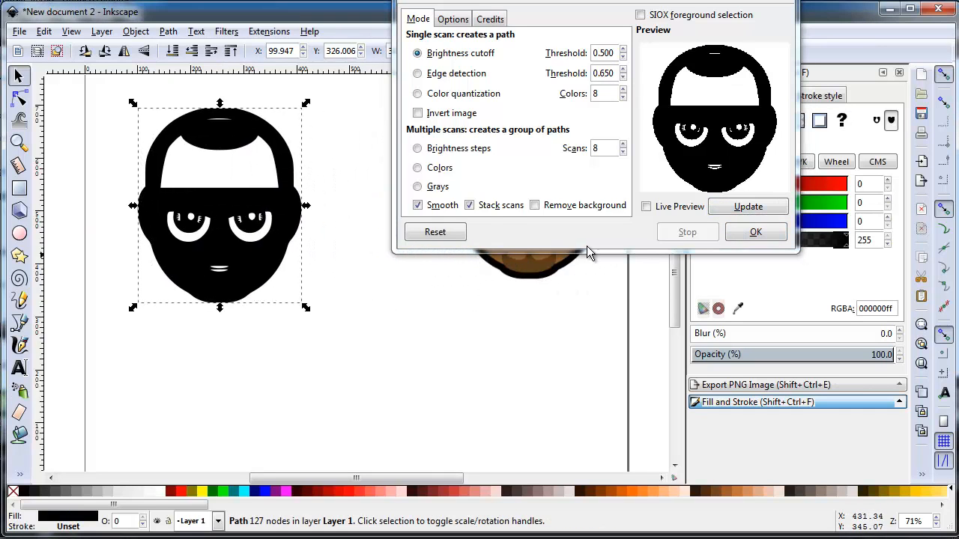
# Step: Trace the head image with a brightness cutoff threshold of 0.300, place the result below the other two heads, and close the trace settings
pyautogui.moveTo(604, 54); pyautogui.dragTo(608, 55)
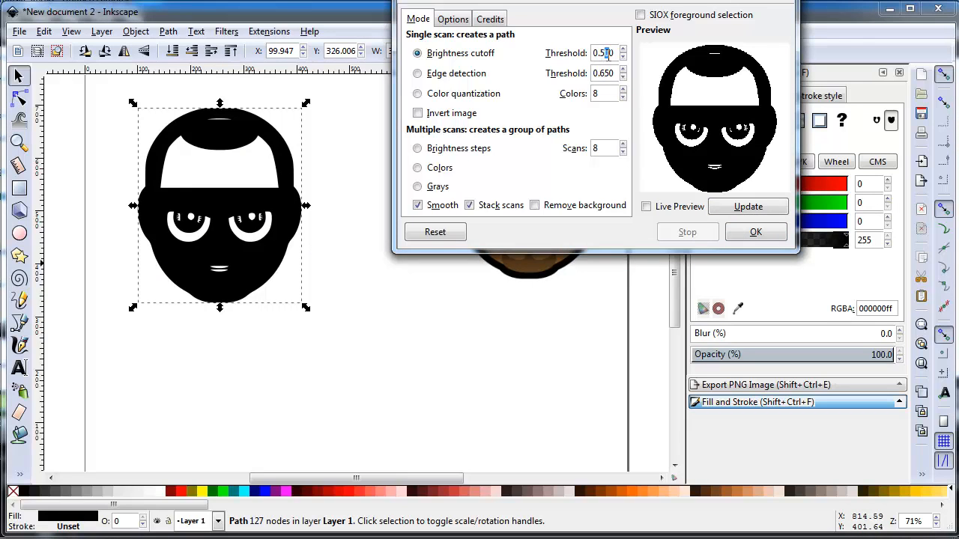
pyautogui.press('BackSpace')
pyautogui.press('BackSpace')
pyautogui.click(584, 264)
pyautogui.click(727, 207)
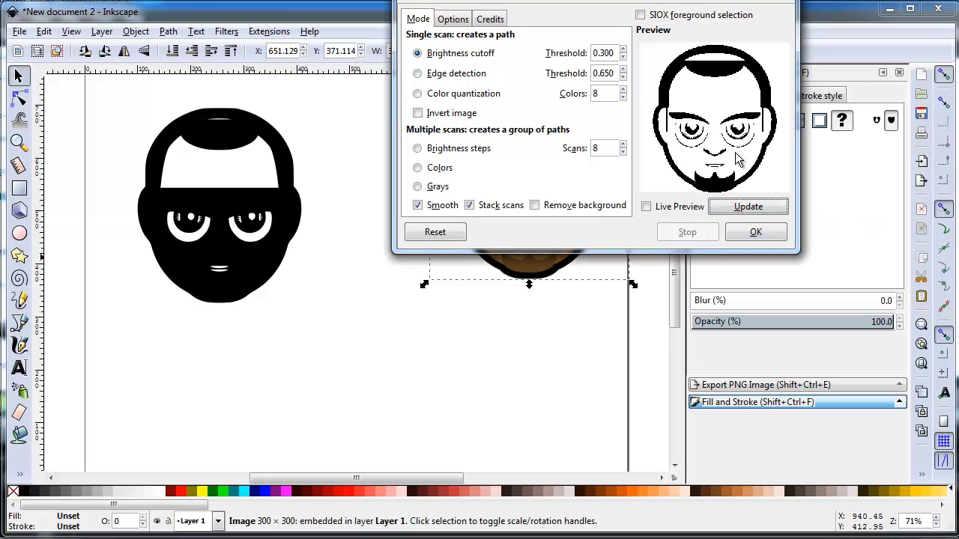
pyautogui.click(760, 232)
pyautogui.moveTo(544, 283); pyautogui.dragTo(374, 430)
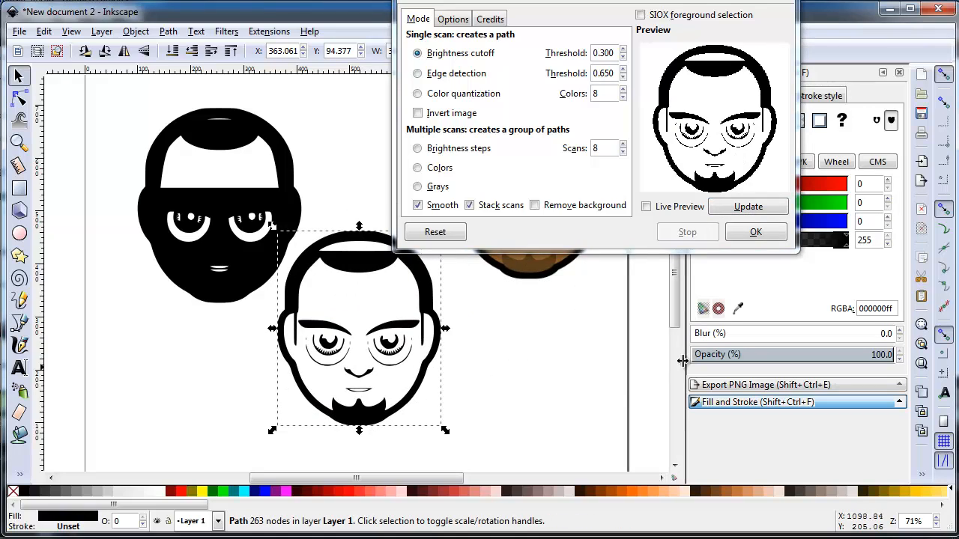
pyautogui.click(770, 233)
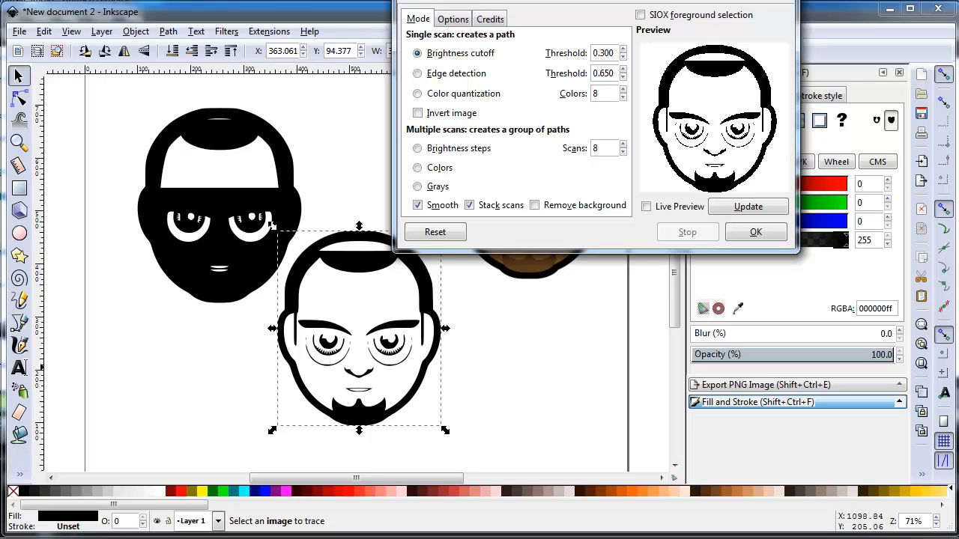
pyautogui.click(782, 0)
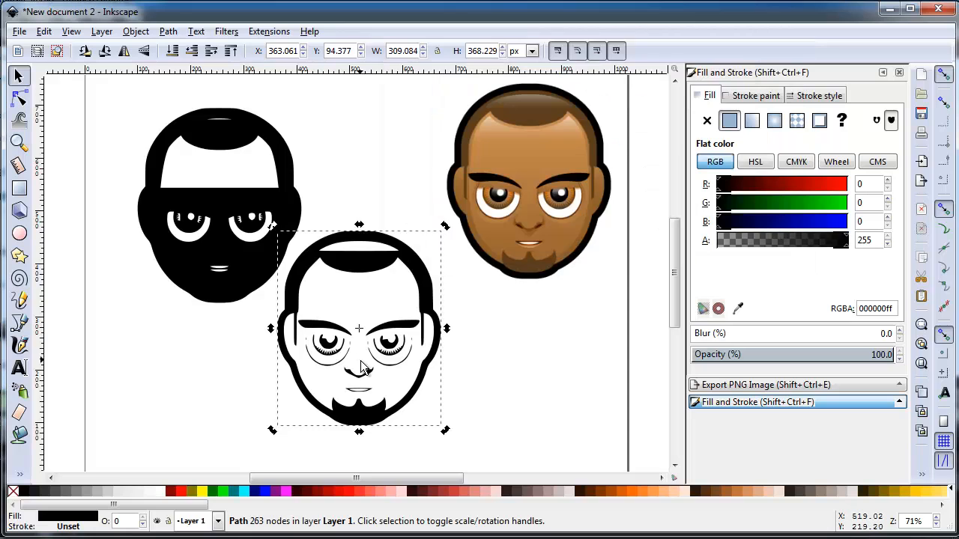
# Step: Delete both black traced heads, keeping only the original image
pyautogui.press('Delete')
pyautogui.click(218, 283)
pyautogui.press('Delete')
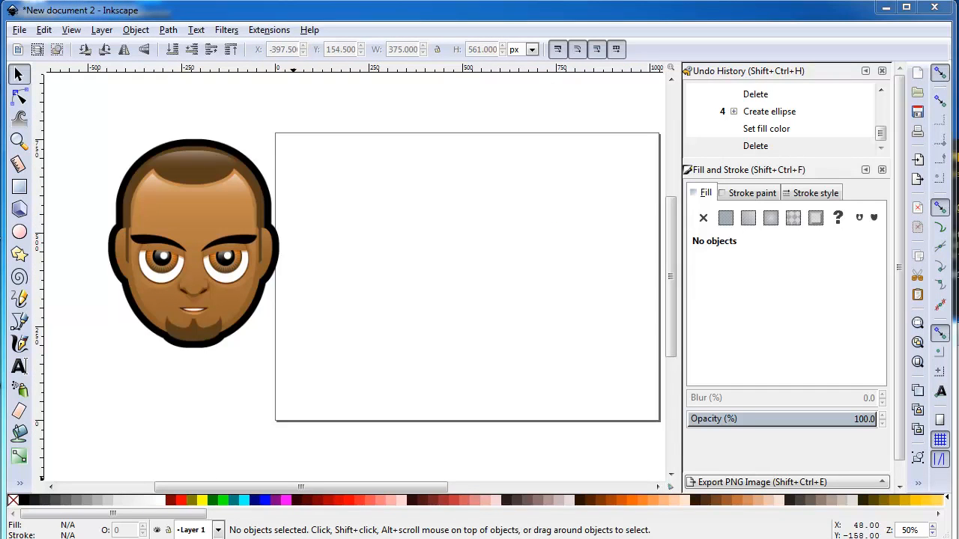
# Step: Draw an ellipse over the face in the head image and enlarge its height and width to cover the head
pyautogui.click(20, 233)
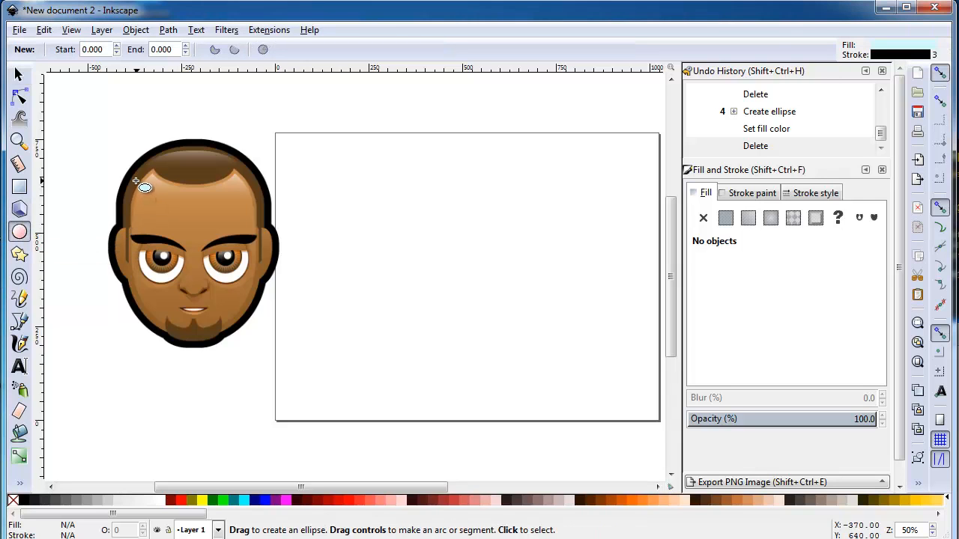
pyautogui.moveTo(131, 169); pyautogui.dragTo(267, 340)
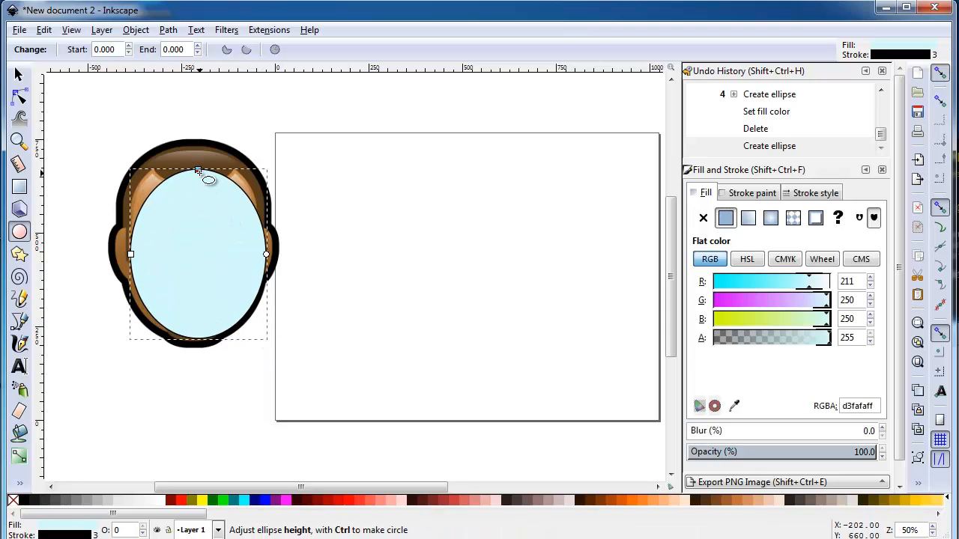
pyautogui.moveTo(198, 169); pyautogui.dragTo(198, 153)
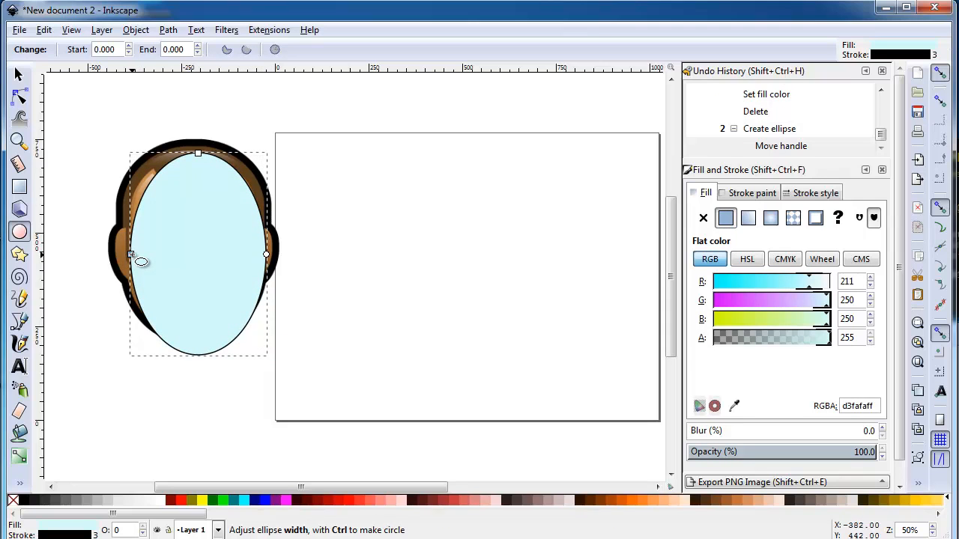
pyautogui.moveTo(131, 254); pyautogui.dragTo(119, 255)
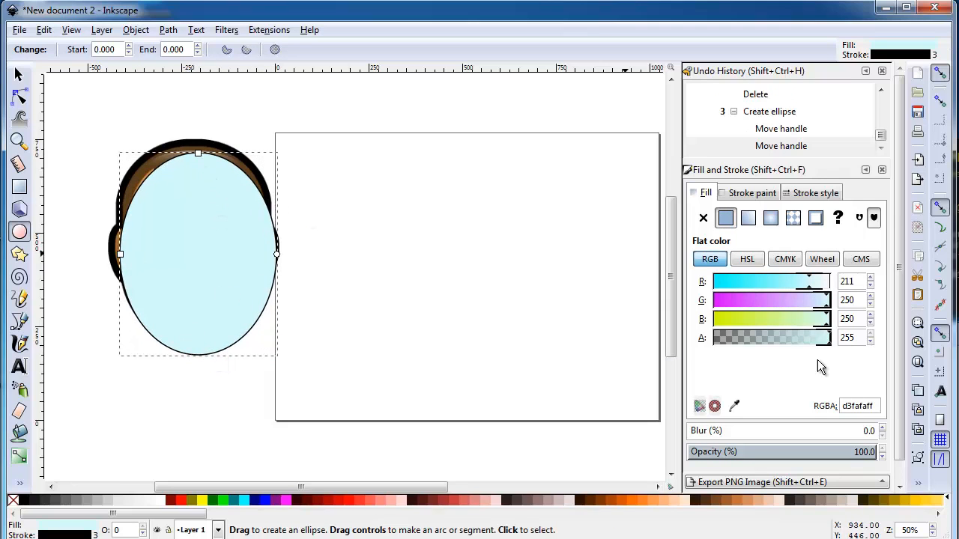
# Step: Set the head ellipse's fill alpha to 151 and scale it to about 391 by 501 px to fit the head
pyautogui.moveTo(818, 338); pyautogui.dragTo(782, 337)
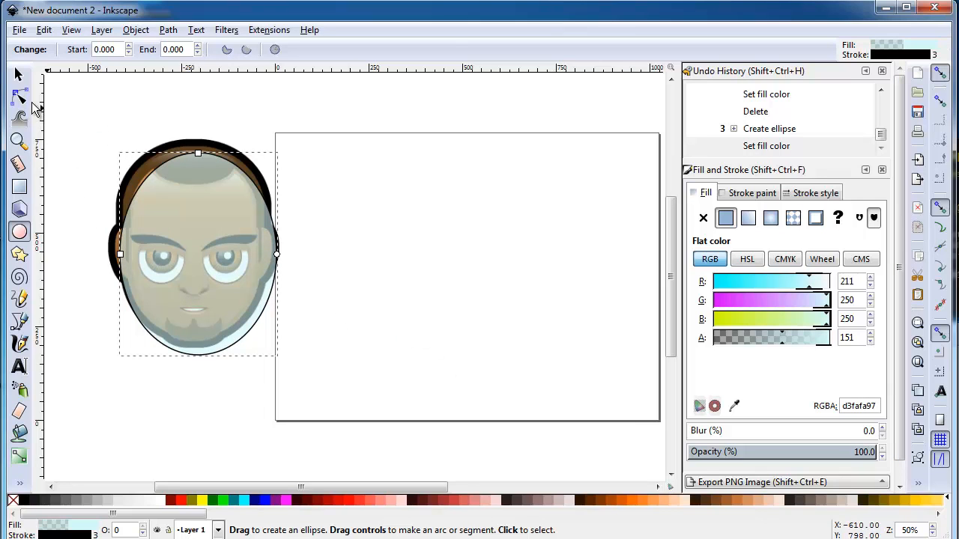
pyautogui.click(18, 74)
pyautogui.moveTo(200, 360); pyautogui.dragTo(199, 351)
pyautogui.moveTo(283, 250); pyautogui.dragTo(271, 247)
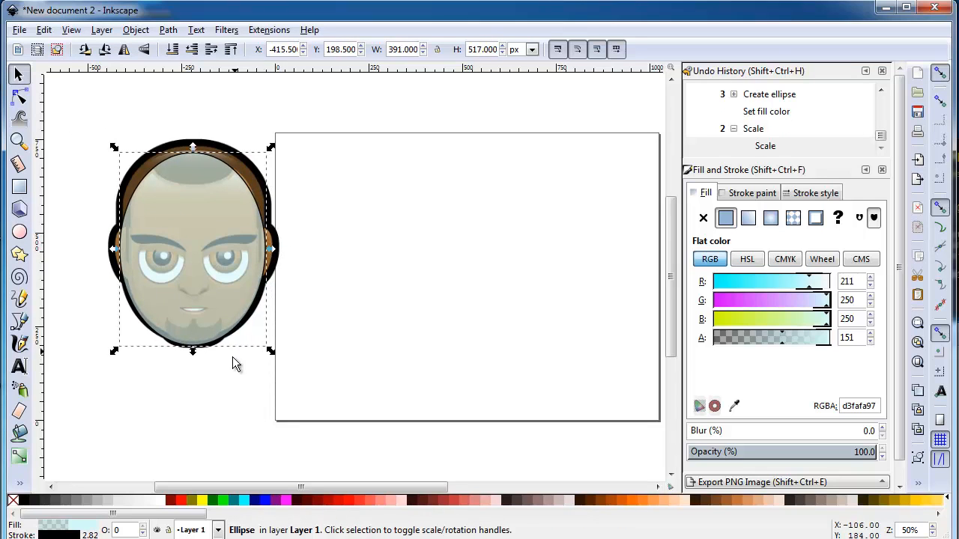
pyautogui.moveTo(195, 351); pyautogui.dragTo(195, 346)
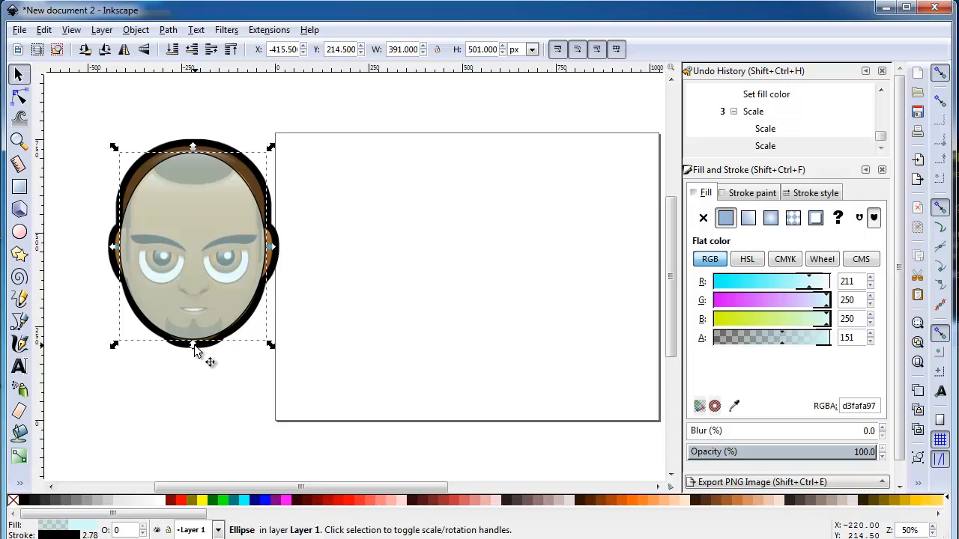
# Step: Draw an ellipse about 97 by 139 px and position it over the ear on the head's left side
pyautogui.click(19, 232)
pyautogui.moveTo(112, 228); pyautogui.dragTo(147, 279)
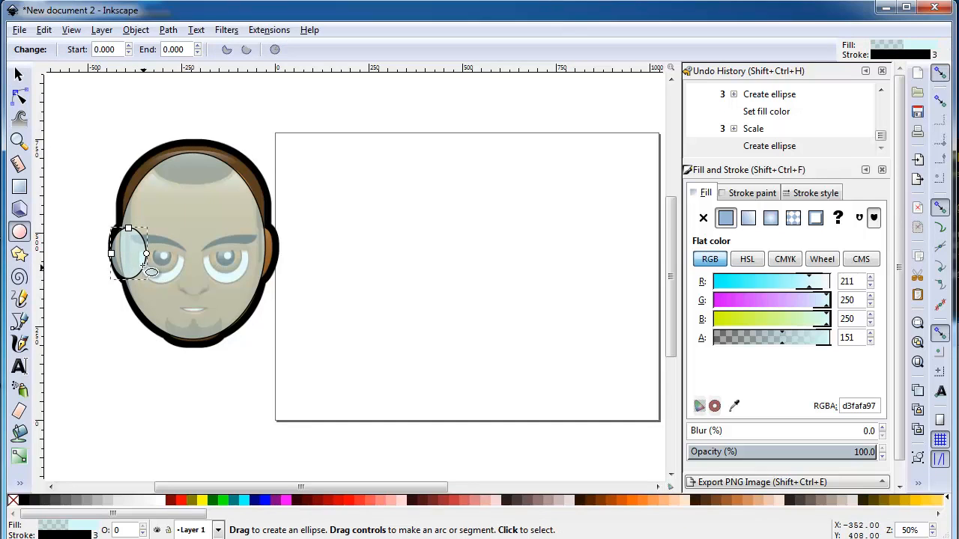
pyautogui.click(21, 73)
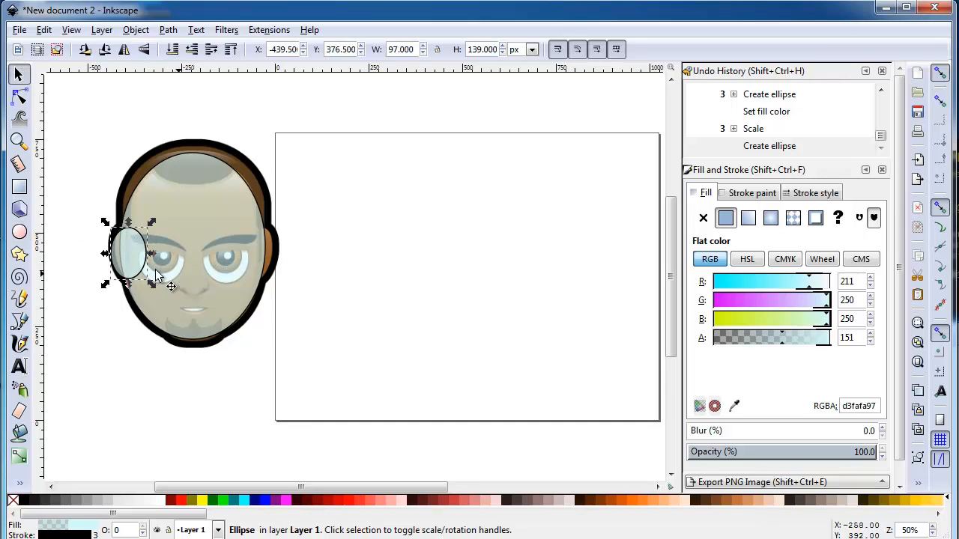
pyautogui.moveTo(144, 255); pyautogui.dragTo(143, 262)
# Step: Duplicate the ear ellipse and place the copy over the opposite ear
pyautogui.hotkey('ctrl', 'c')
pyautogui.hotkey('ctrl', 'v')
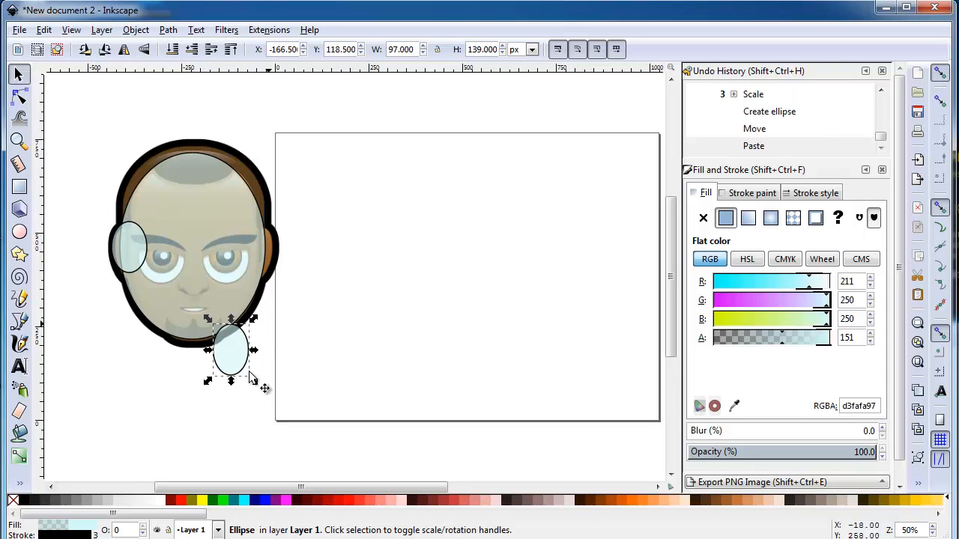
pyautogui.moveTo(252, 380); pyautogui.dragTo(272, 275)
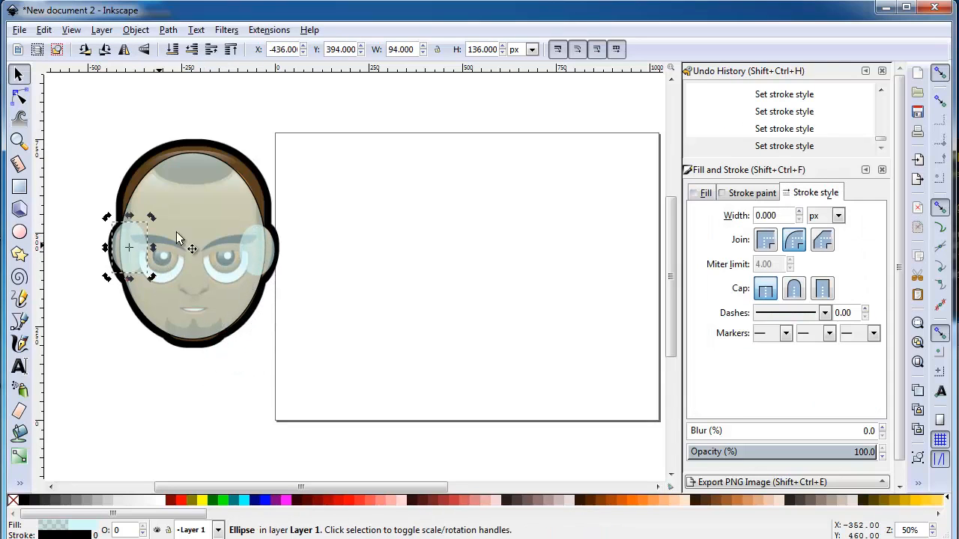
# Step: Unite the head ellipse and both ear ellipses with Union, and move the combined shape onto the page beside the image
pyautogui.click(184, 229)
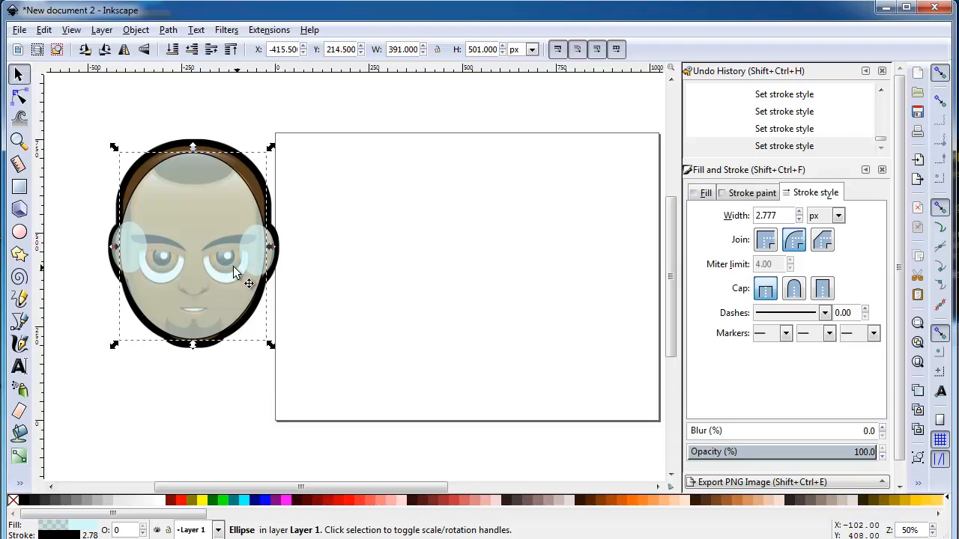
pyautogui.keyDown('shift'); pyautogui.click(141, 259); pyautogui.keyUp('shift')
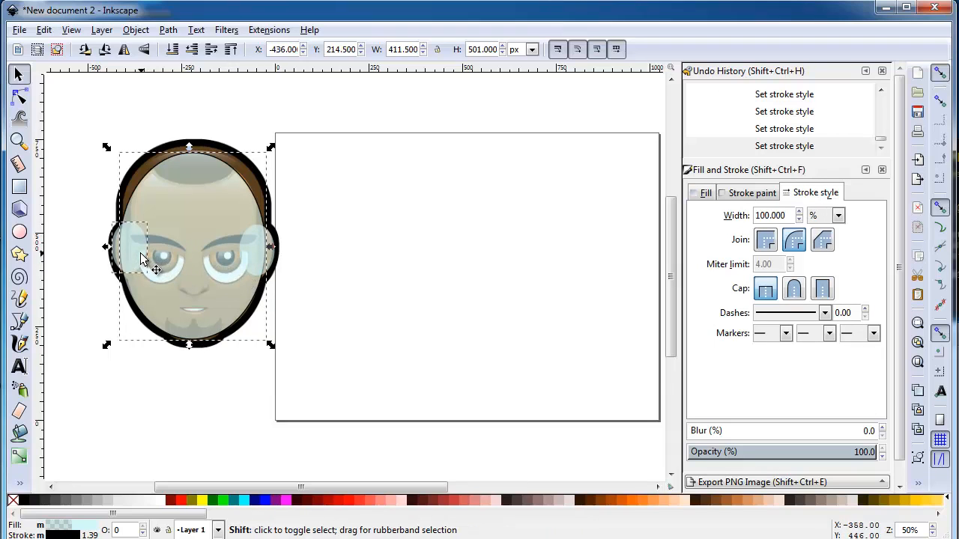
pyautogui.keyDown('shift'); pyautogui.click(251, 267); pyautogui.keyUp('shift')
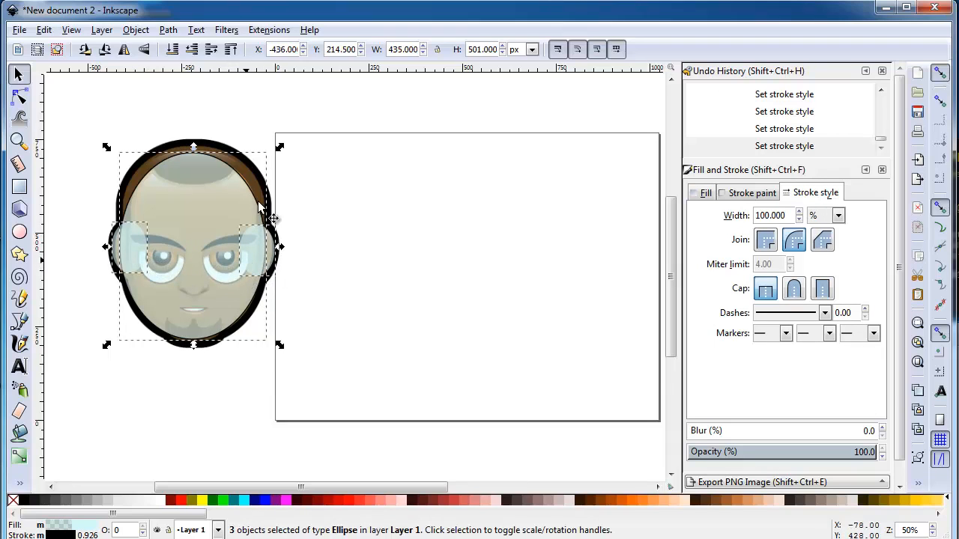
pyautogui.click(167, 29)
pyautogui.click(186, 113)
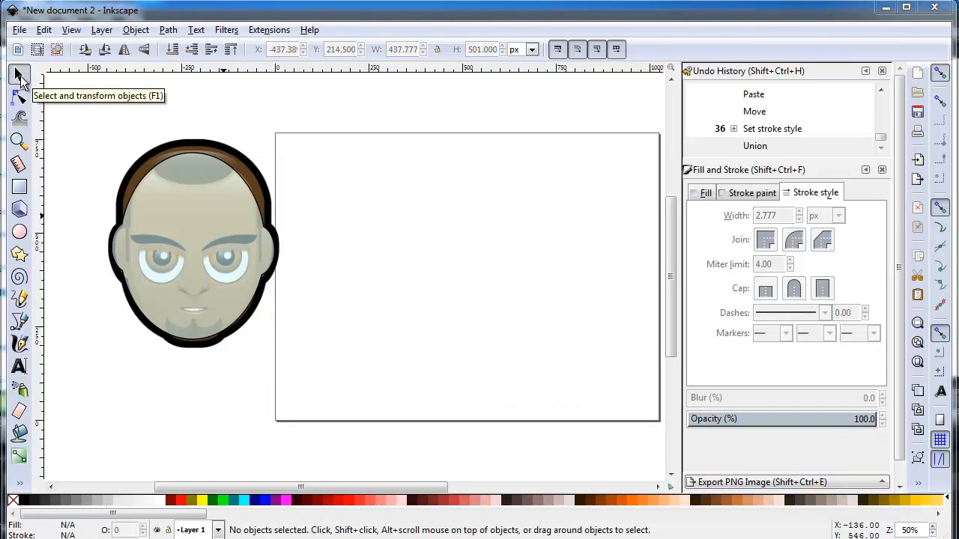
pyautogui.moveTo(218, 271); pyautogui.dragTo(348, 285)
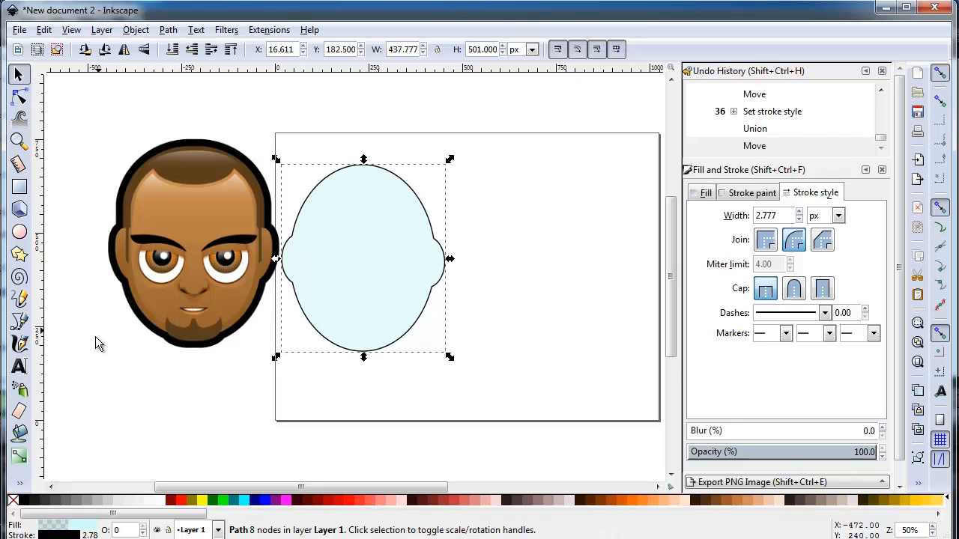
# Step: Fill the combined head shape with the brown skin colour sampled from the image using the Dropper
pyautogui.click(20, 483)
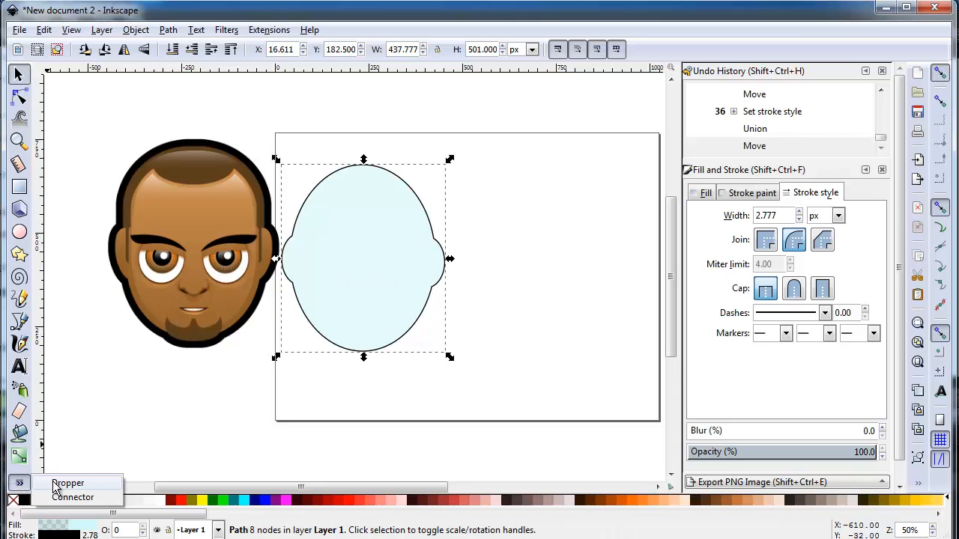
pyautogui.click(66, 483)
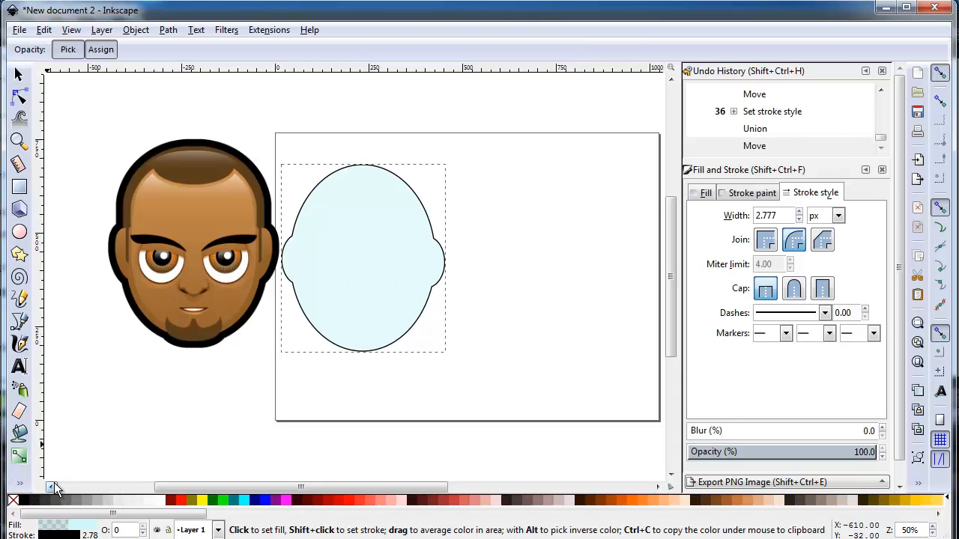
pyautogui.click(197, 283)
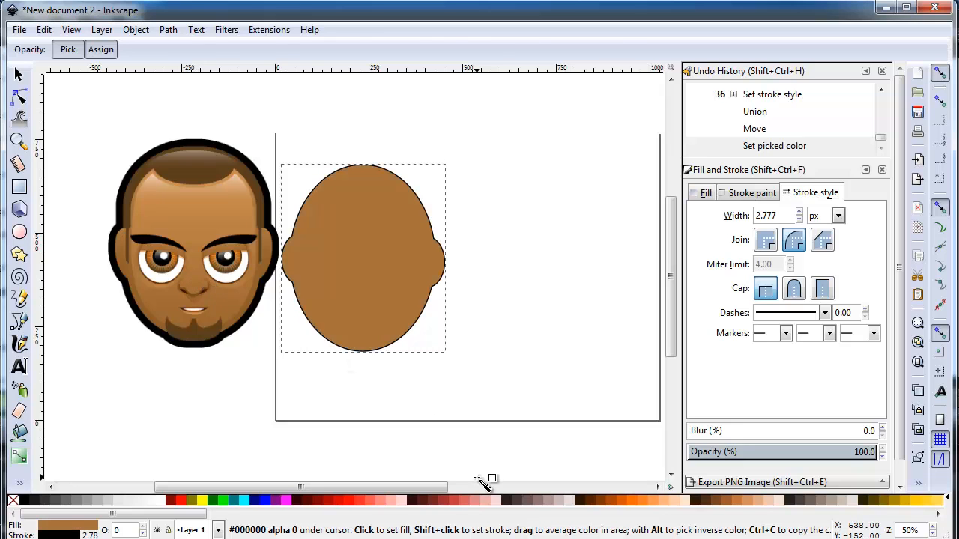
# Step: Draw an ellipse over the image's lower face, fit it to the jaw, and unite it with the upper head shape
pyautogui.click(19, 232)
pyautogui.moveTo(118, 223)
pyautogui.mouseDown()
pyautogui.moveTo(146, 276)
pyautogui.moveTo(265, 342)
pyautogui.mouseUp()
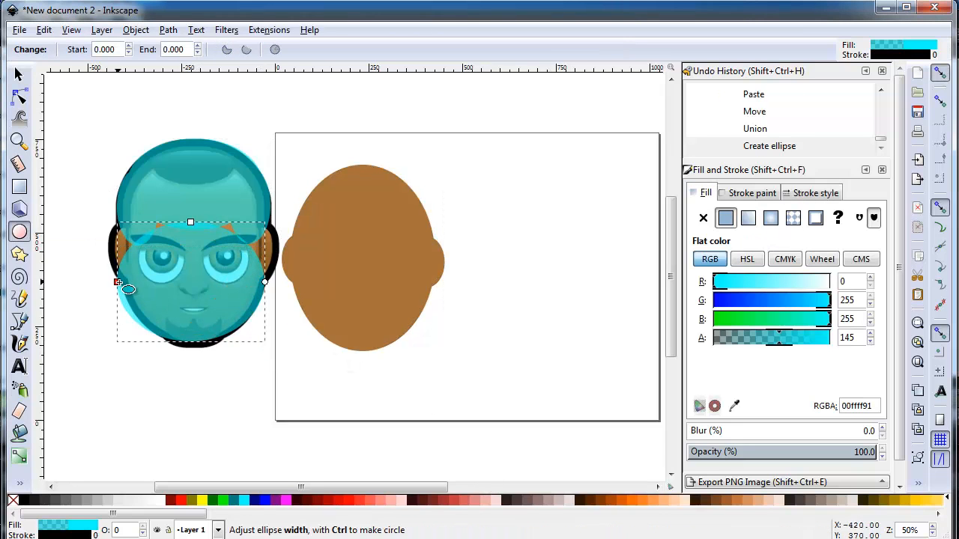
pyautogui.moveTo(118, 281); pyautogui.dragTo(125, 282)
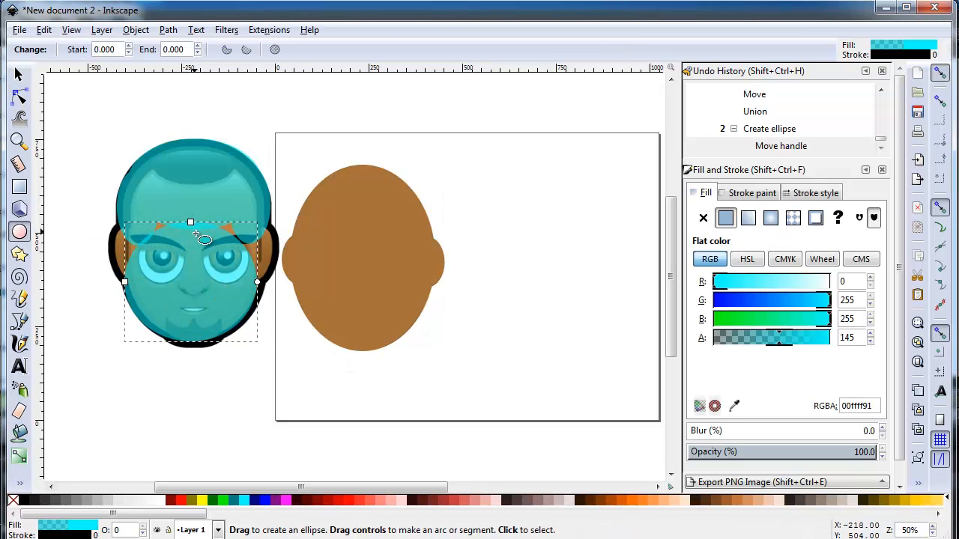
pyautogui.moveTo(191, 223); pyautogui.dragTo(190, 213)
pyautogui.click(19, 74)
pyautogui.moveTo(192, 280); pyautogui.dragTo(195, 275)
pyautogui.keyDown('shift'); pyautogui.click(199, 180); pyautogui.keyUp('shift')
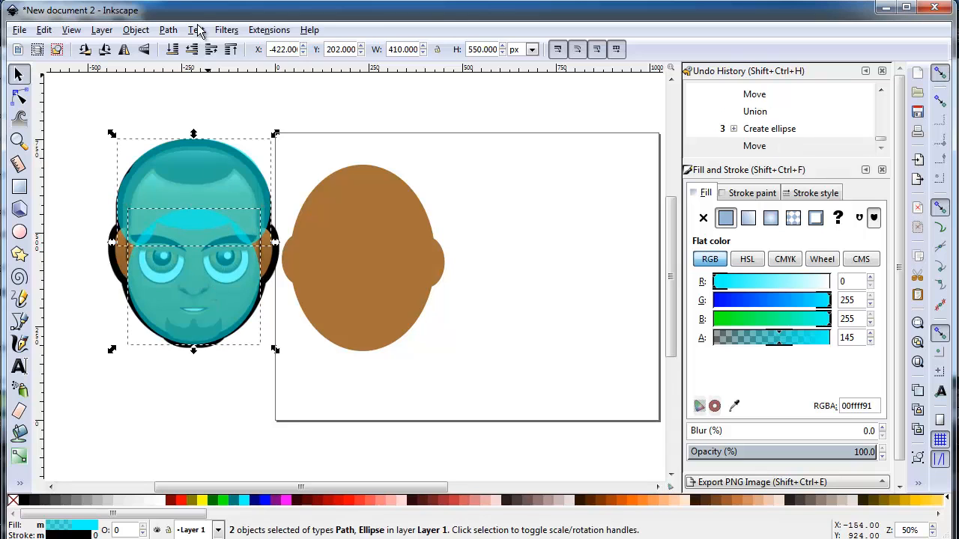
pyautogui.click(169, 30)
pyautogui.click(182, 120)
# Step: Draw an ellipse about 112 by 176 px over the ear on the head's left side and unite it with the head shape
pyautogui.click(20, 232)
pyautogui.moveTo(108, 222)
pyautogui.mouseDown()
pyautogui.moveTo(150, 282)
pyautogui.moveTo(129, 211)
pyautogui.mouseUp()
pyautogui.click(20, 74)
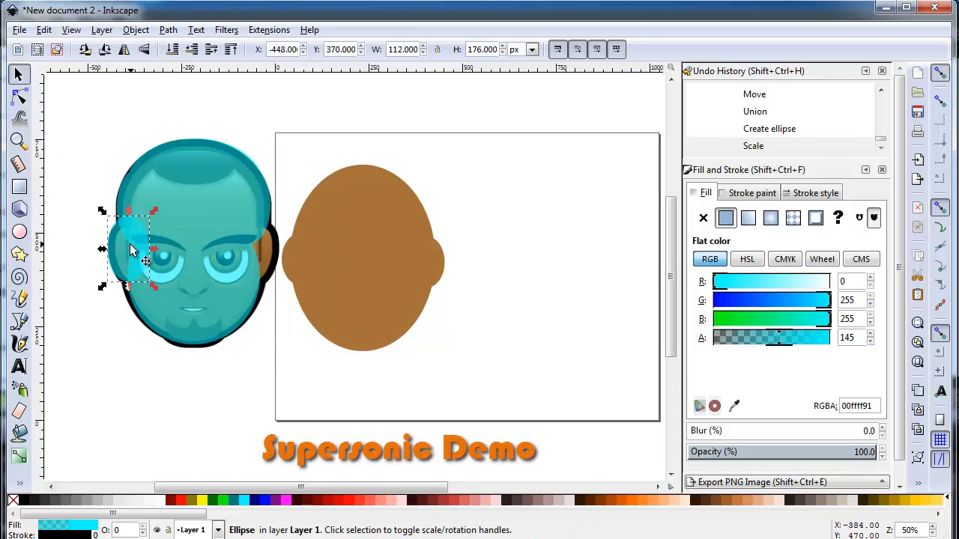
pyautogui.click(161, 202)
pyautogui.click(169, 30)
pyautogui.click(182, 121)
pyautogui.click(142, 250)
pyautogui.click(169, 30)
pyautogui.click(182, 121)
# Step: Add an ellipse over the ear on the head's right side and unite it with the head shape
pyautogui.click(19, 232)
pyautogui.moveTo(247, 226); pyautogui.dragTo(263, 259)
pyautogui.click(20, 74)
pyautogui.keyDown('shift'); pyautogui.click(202, 216); pyautogui.keyUp('shift')
pyautogui.click(169, 30)
pyautogui.click(182, 120)
pyautogui.click(376, 404)
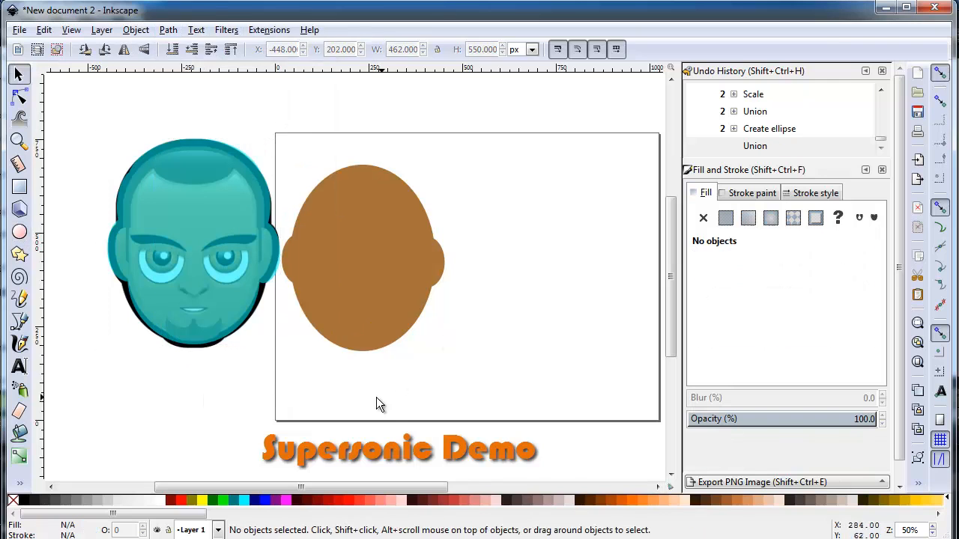
# Step: Draw a rotated ellipse about 244 by 222 px over the jaw's left side and unite it with the head shape
pyautogui.click(19, 231)
pyautogui.moveTo(126, 274); pyautogui.dragTo(217, 345)
pyautogui.click(175, 307)
pyautogui.click(196, 311)
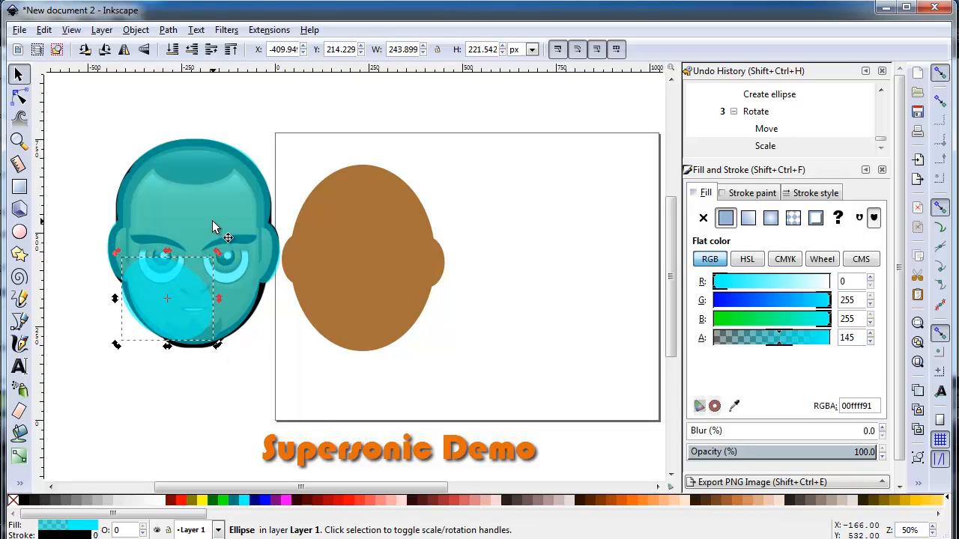
pyautogui.keyDown('shift'); pyautogui.click(213, 227); pyautogui.keyUp('shift')
pyautogui.click(167, 30)
pyautogui.click(182, 121)
# Step: Fit a rotated ellipse over the jaw's right side and unite it with the head shape
pyautogui.press('e')
pyautogui.moveTo(220, 268); pyautogui.dragTo(260, 312)
pyautogui.moveTo(218, 290); pyautogui.dragTo(195, 301)
pyautogui.press('s')
pyautogui.click(247, 293)
pyautogui.moveTo(291, 270); pyautogui.dragTo(248, 251)
pyautogui.moveTo(249, 296); pyautogui.dragTo(224, 351)
pyautogui.keyDown('shift'); pyautogui.click(189, 231); pyautogui.keyUp('shift')
pyautogui.click(168, 30)
pyautogui.click(182, 118)
pyautogui.click(298, 330)
# Step: Add a chin ellipse to the cyan head silhouette and move the united silhouette onto the page beside the image
pyautogui.press('e')
pyautogui.moveTo(167, 337); pyautogui.dragTo(164, 337)
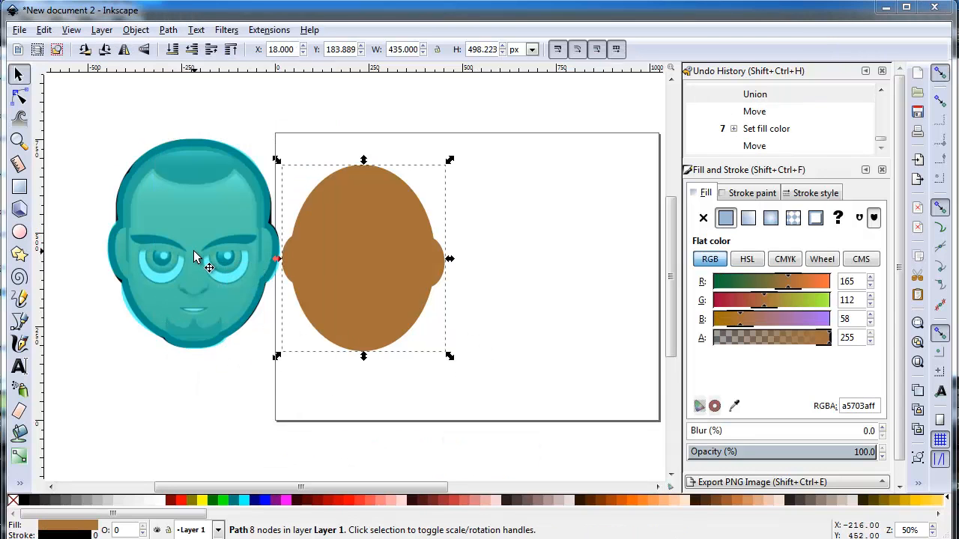
pyautogui.moveTo(193, 250); pyautogui.dragTo(436, 283)
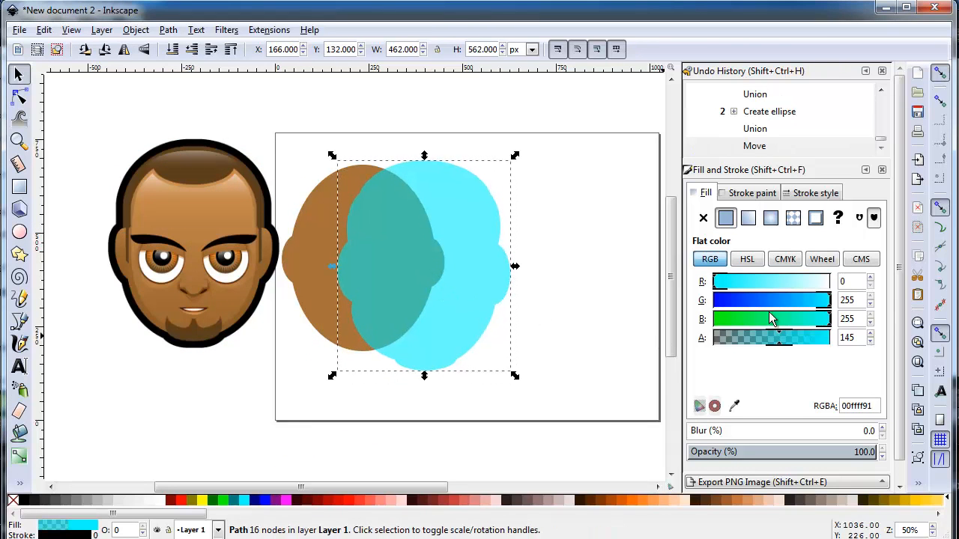
# Step: Change the silhouette's fill to a fully opaque near-black with red and green at 0
pyautogui.moveTo(749, 300); pyautogui.dragTo(713, 301)
pyautogui.click(719, 320)
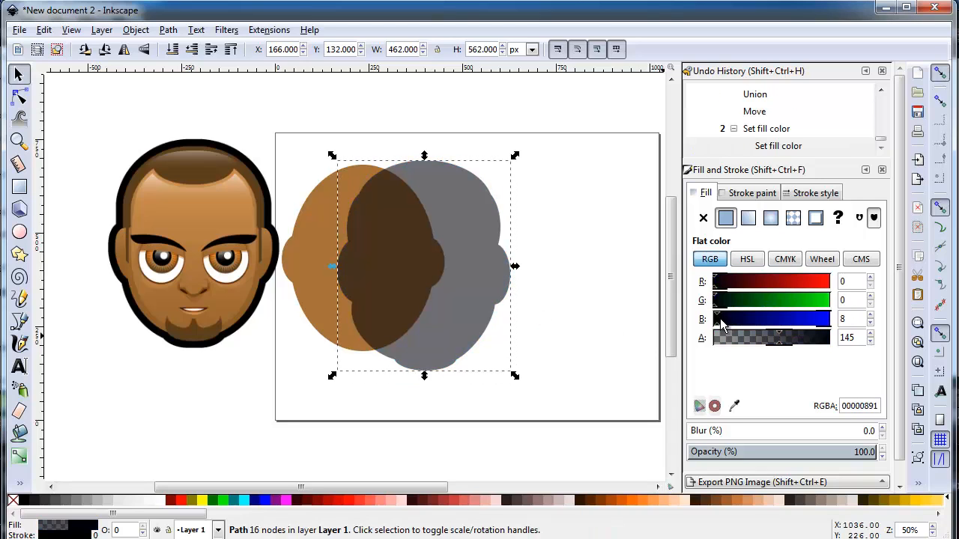
pyautogui.click(724, 322)
pyautogui.moveTo(780, 338); pyautogui.dragTo(831, 338)
# Step: Lower the near-black silhouette behind the brown head, and centre the brown head over it at about X 182, Y 158 px
pyautogui.click(447, 286)
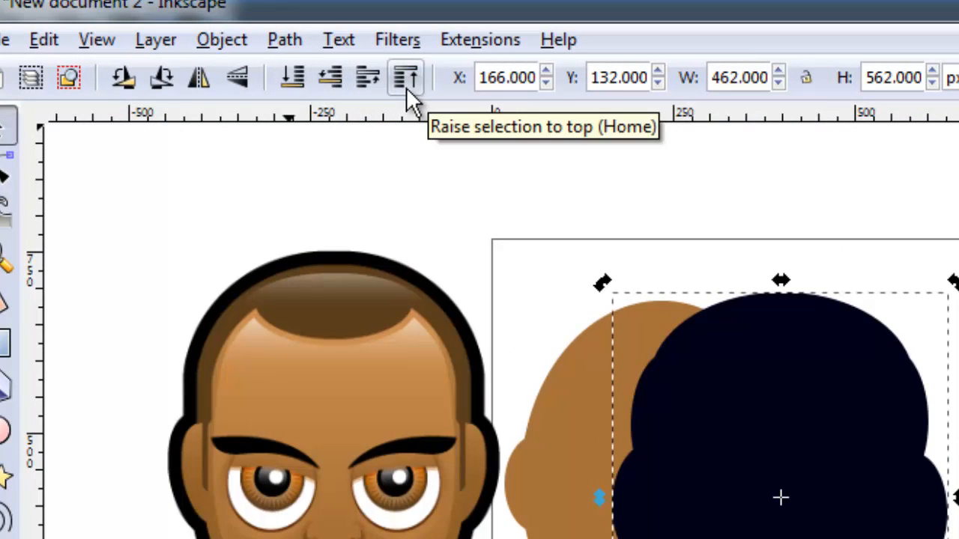
pyautogui.click(330, 81)
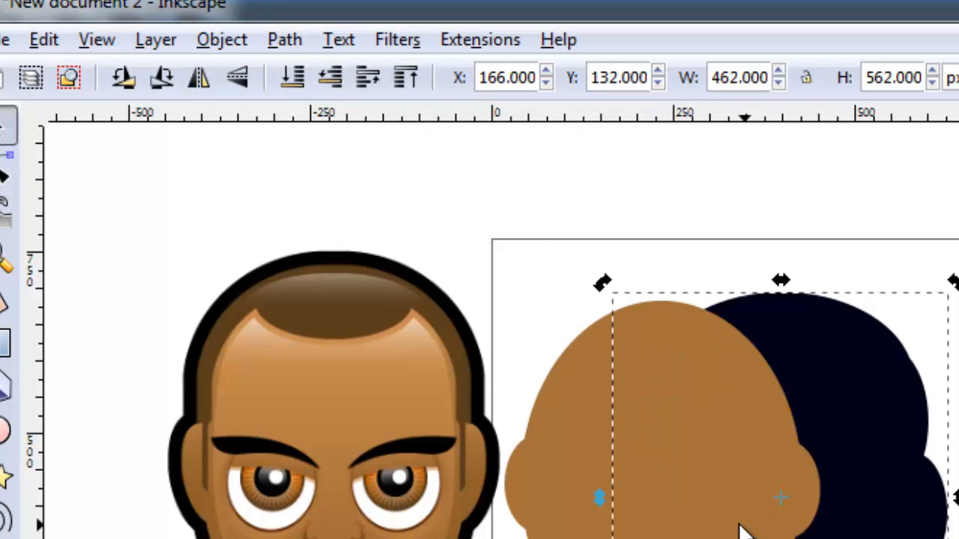
pyautogui.click(866, 520)
pyautogui.moveTo(867, 520); pyautogui.dragTo(869, 538)
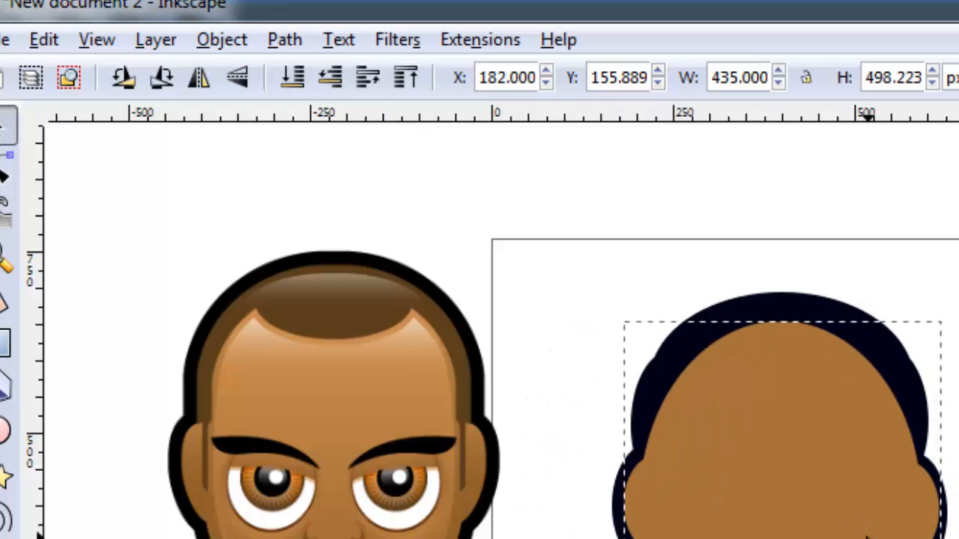
pyautogui.press('Up')
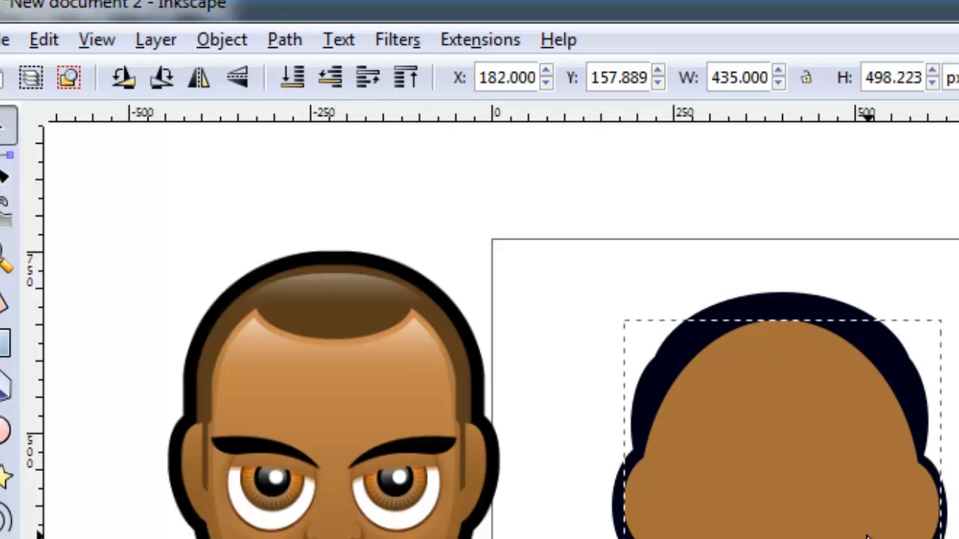
pyautogui.moveTo(868, 537); pyautogui.dragTo(867, 536)
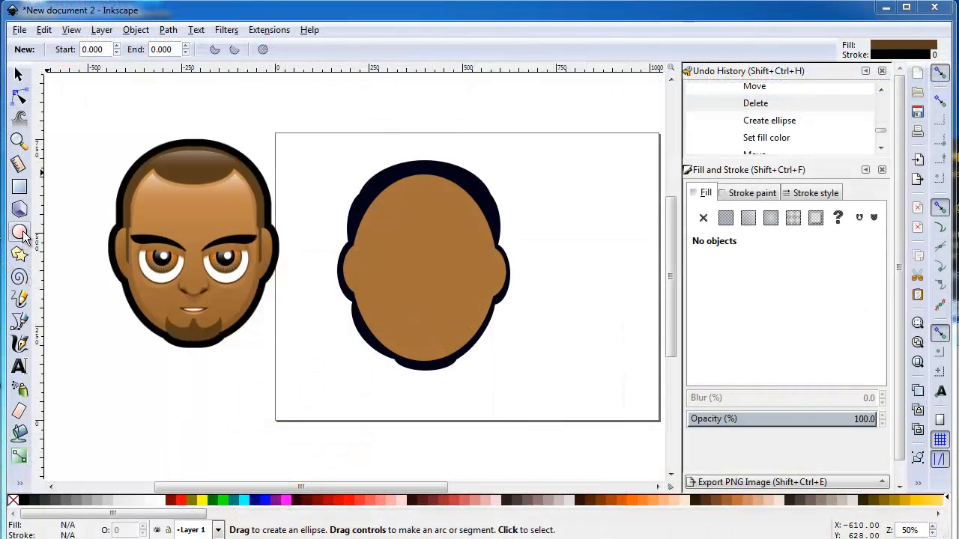
# Step: Draw an ellipse about 220 by 96 px over the image's top hair and fill it with translucent green 5ae11c96
pyautogui.moveTo(151, 158); pyautogui.dragTo(233, 194)
pyautogui.moveTo(773, 301); pyautogui.dragTo(781, 339)
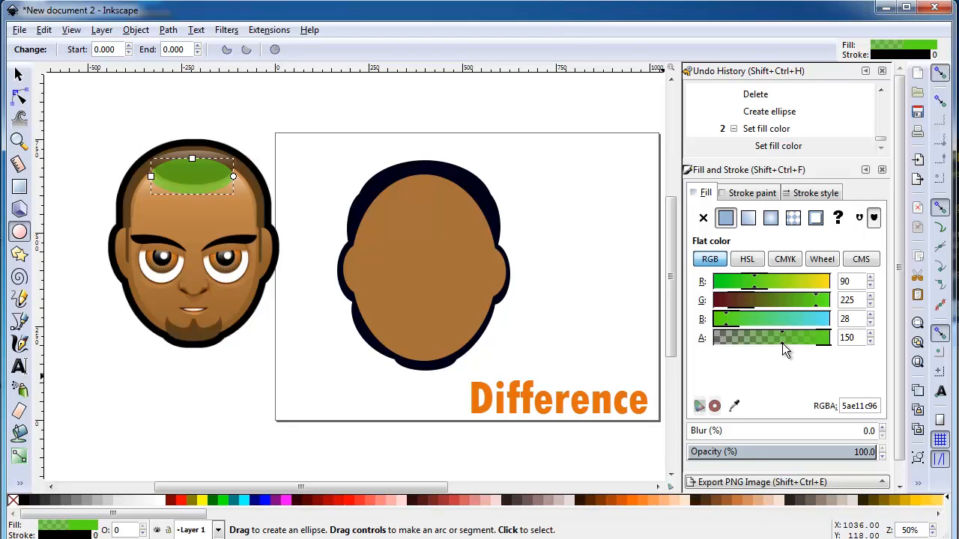
pyautogui.click(19, 75)
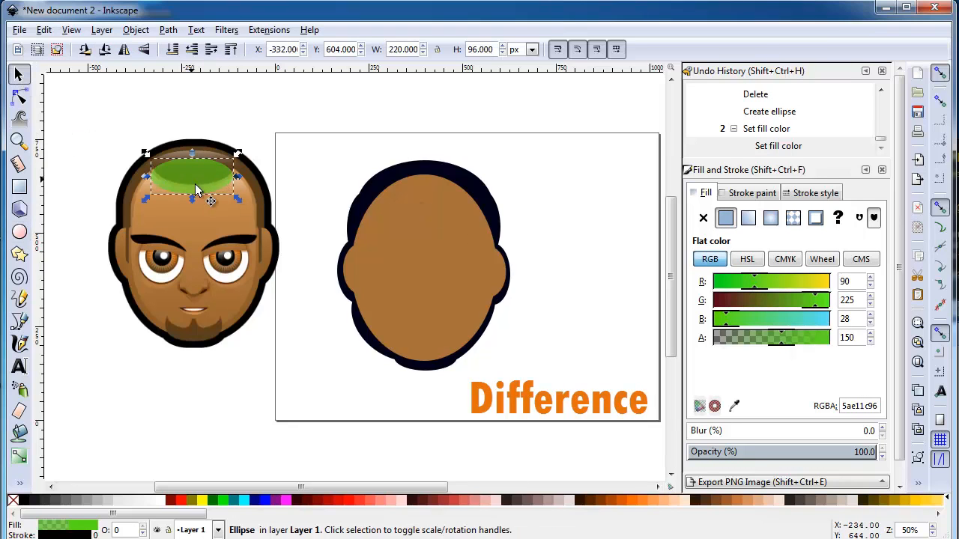
pyautogui.moveTo(197, 181); pyautogui.dragTo(199, 172)
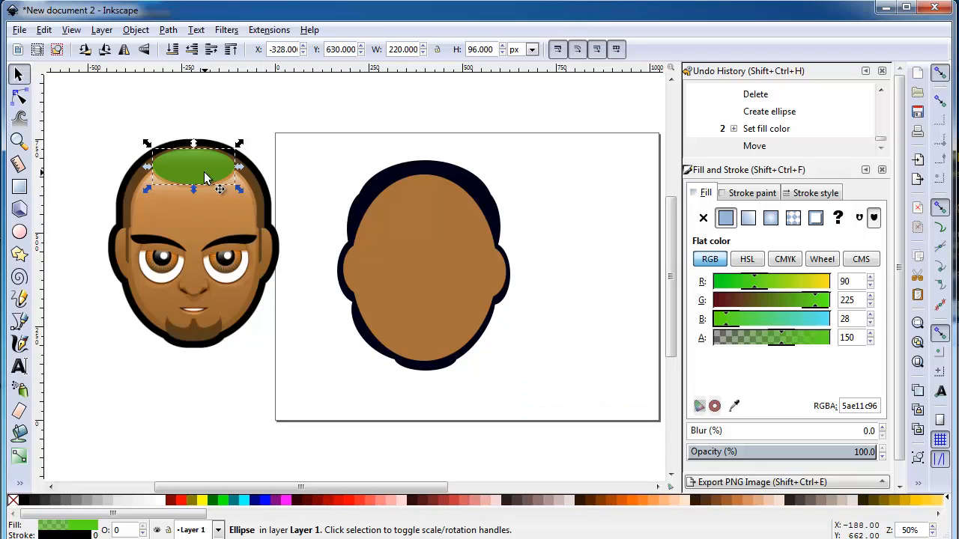
# Step: Move the green ellipse onto the top of the brown head and cut it out of the head with Difference
pyautogui.moveTo(204, 173); pyautogui.dragTo(438, 199)
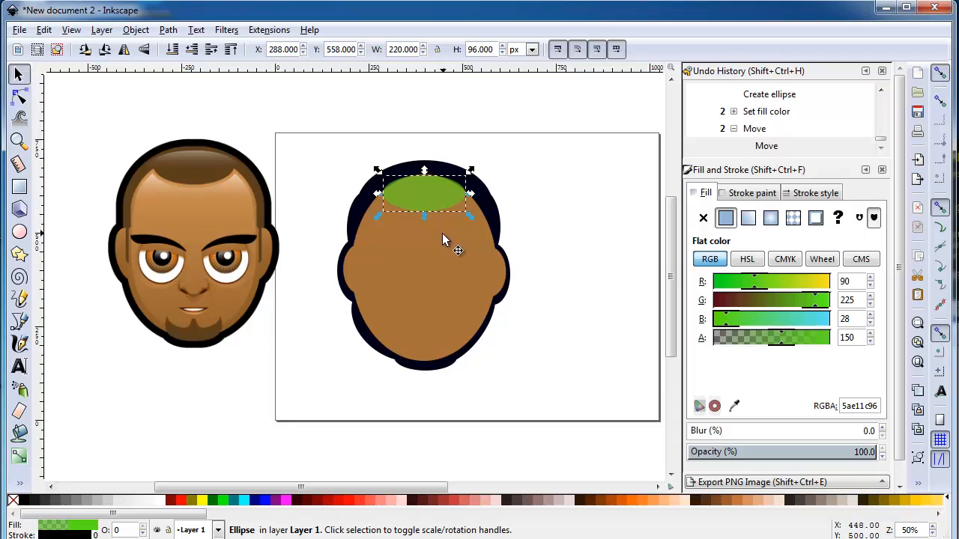
pyautogui.keyDown('shift'); pyautogui.click(446, 287); pyautogui.keyUp('shift')
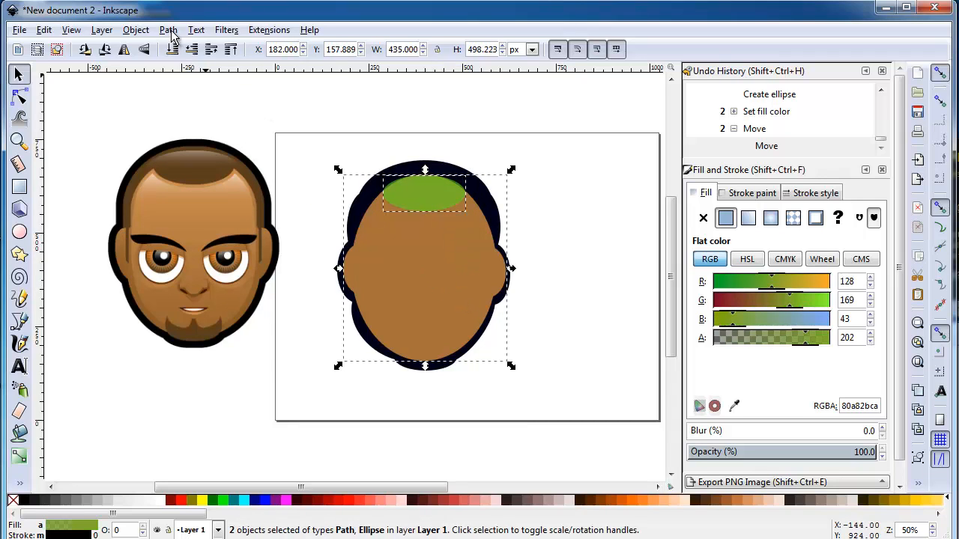
pyautogui.click(168, 30)
pyautogui.click(209, 134)
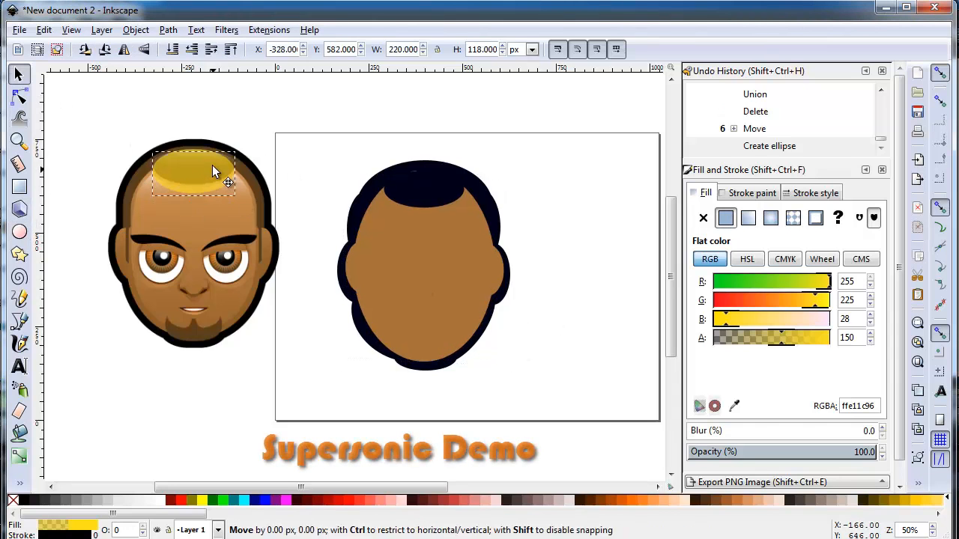
# Step: Position the yellow ellipse over the image's top hair, and fit a rotated ellipse about 146 by 198 px over the left side hair
pyautogui.moveTo(212, 165)
pyautogui.mouseDown()
pyautogui.moveTo(143, 173)
pyautogui.moveTo(184, 236)
pyautogui.moveTo(198, 172)
pyautogui.mouseUp()
pyautogui.click(293, 121)
pyautogui.click(20, 232)
pyautogui.click(20, 75)
pyautogui.moveTo(168, 210); pyautogui.dragTo(153, 198)
pyautogui.click(153, 198)
pyautogui.moveTo(173, 154); pyautogui.dragTo(178, 158)
pyautogui.moveTo(160, 203); pyautogui.dragTo(183, 234)
pyautogui.click(221, 221)
pyautogui.click(163, 192)
pyautogui.moveTo(183, 153); pyautogui.dragTo(185, 150)
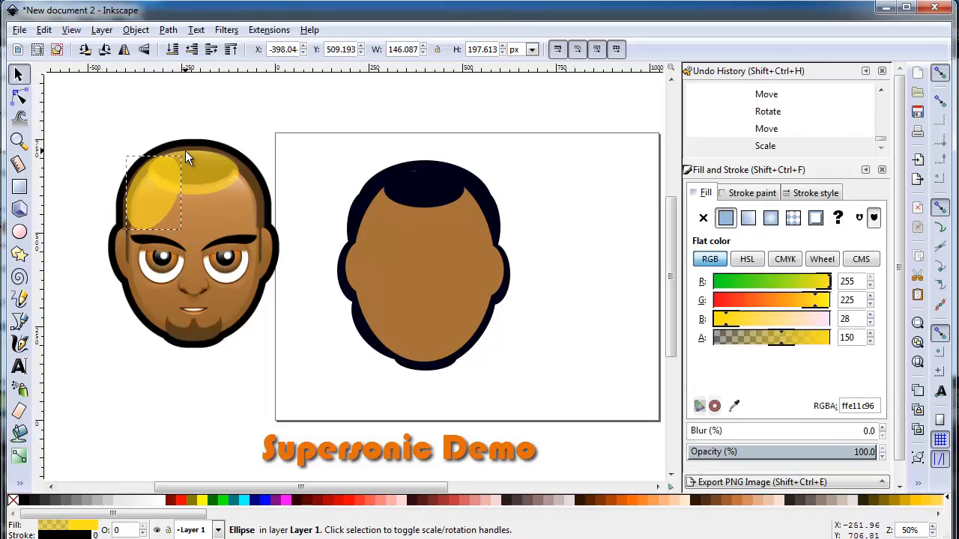
# Step: Duplicate the rotated side-hair ellipse, flip the copy horizontally, and place it over the hair on the opposite side
pyautogui.hotkey('ctrl', 'v')
pyautogui.hotkey('ctrl', 'z')
pyautogui.hotkey('ctrl', 'alt', 'v')
pyautogui.click(154, 198)
pyautogui.moveTo(153, 193); pyautogui.dragTo(260, 198)
pyautogui.click(124, 49)
pyautogui.moveTo(356, 198); pyautogui.dragTo(439, 185)
pyautogui.hotkey('ctrl', 'v')
pyautogui.hotkey('ctrl', 'z')
# Step: Unite the three yellow hair ellipses, and place the combined shape on the page's head, lowered behind the brown face
pyautogui.click(153, 201)
pyautogui.keyDown('shift'); pyautogui.click(194, 180); pyautogui.keyUp('shift')
pyautogui.keyDown('shift'); pyautogui.click(237, 214); pyautogui.keyUp('shift')
pyautogui.hotkey('ctrl', '+')
pyautogui.click(192, 49)
pyautogui.click(611, 184)
pyautogui.click(434, 188)
# Step: Fill the hair shape with the dark brown hair colour sampled from the image using the Dropper
pyautogui.click(20, 483)
pyautogui.click(63, 489)
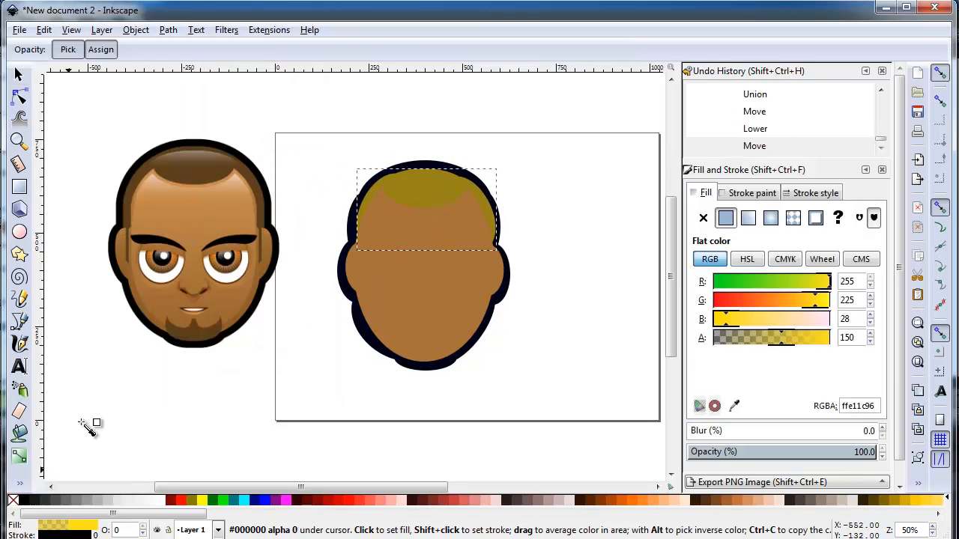
pyautogui.click(193, 161)
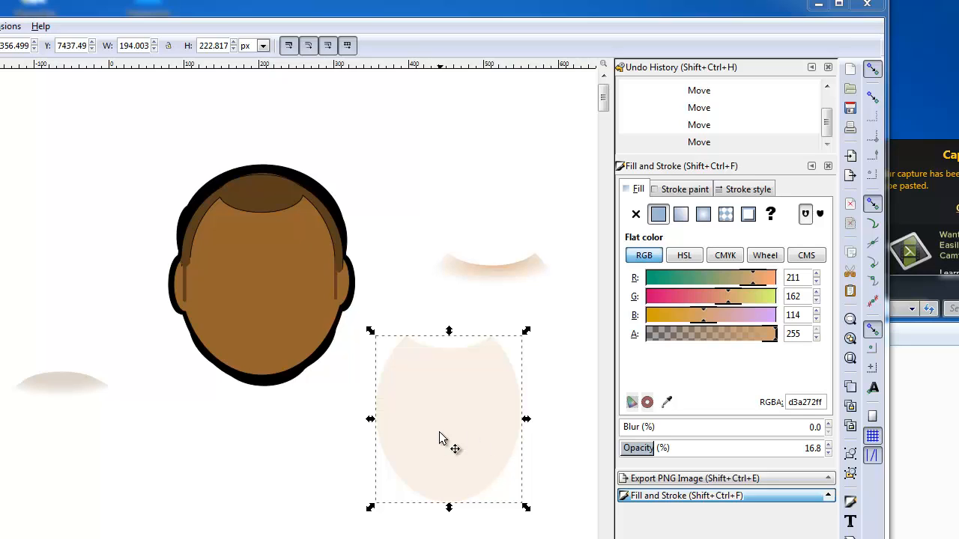
# Step: Place the pale face highlight, the hair-top gradient highlight and the curved forehead highlight onto the recreated head
pyautogui.moveTo(484, 445); pyautogui.dragTo(288, 305)
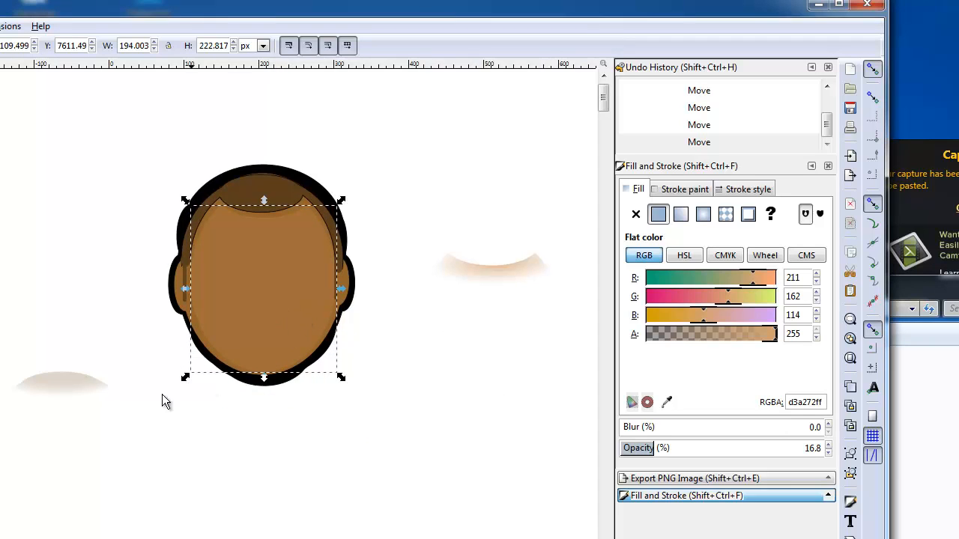
pyautogui.click(64, 388)
pyautogui.moveTo(65, 389); pyautogui.dragTo(263, 189)
pyautogui.click(509, 277)
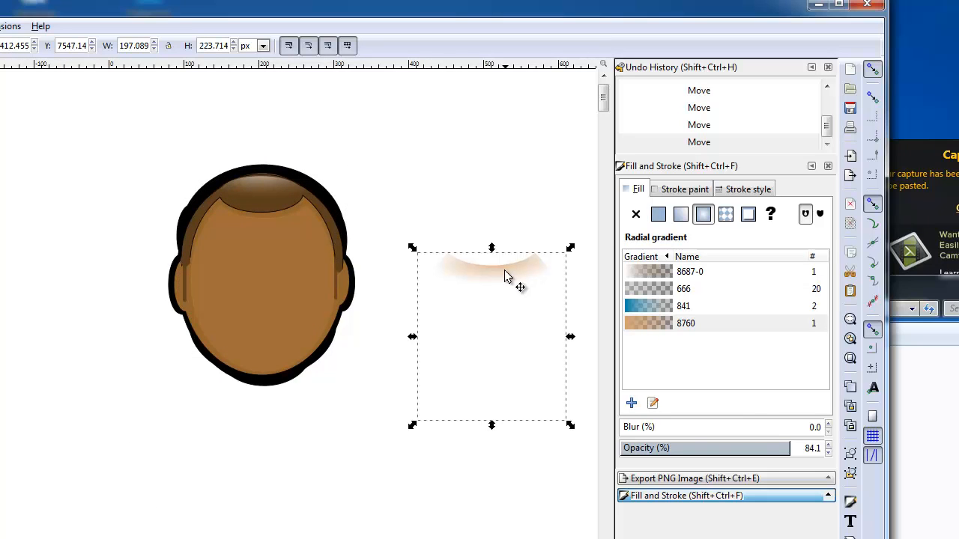
pyautogui.moveTo(509, 277); pyautogui.dragTo(266, 222)
pyautogui.click(508, 318)
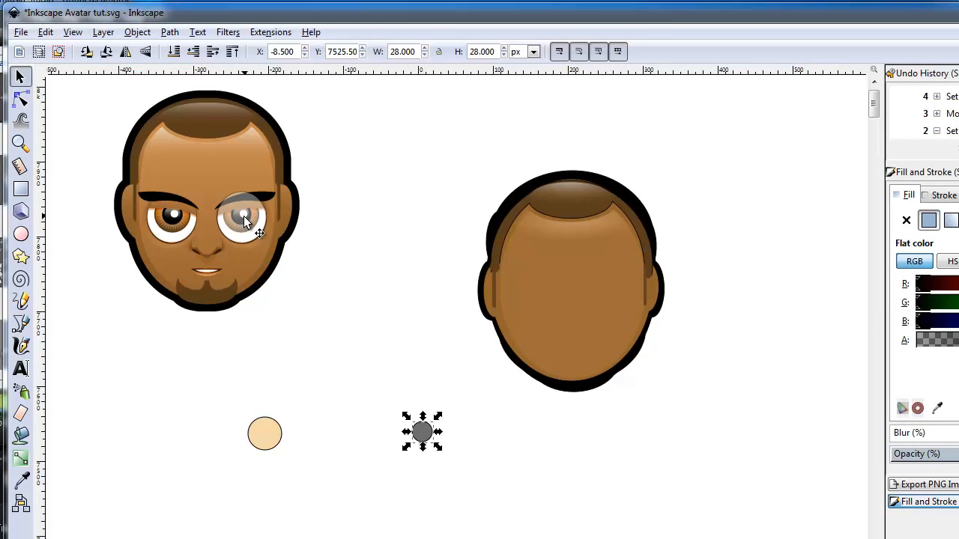
# Step: Stack the translucent eye ellipse, the peach iris circle and the grey pupil circle over the image's right-hand eye
pyautogui.click(245, 216)
pyautogui.moveTo(246, 214)
pyautogui.mouseDown()
pyautogui.moveTo(368, 242)
pyautogui.moveTo(254, 235)
pyautogui.moveTo(253, 223)
pyautogui.mouseUp()
pyautogui.click(272, 442)
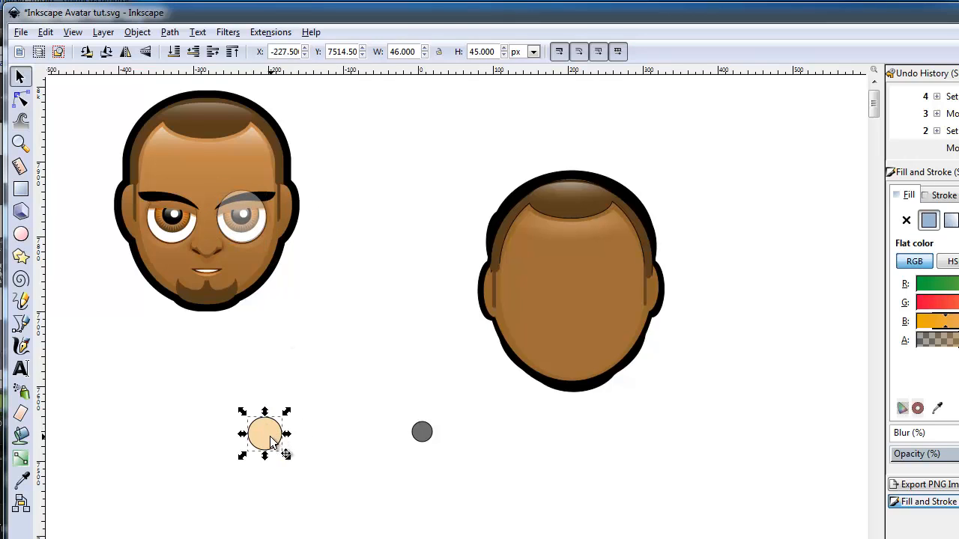
pyautogui.moveTo(271, 442); pyautogui.dragTo(241, 212)
pyautogui.click(245, 215)
pyautogui.click(423, 433)
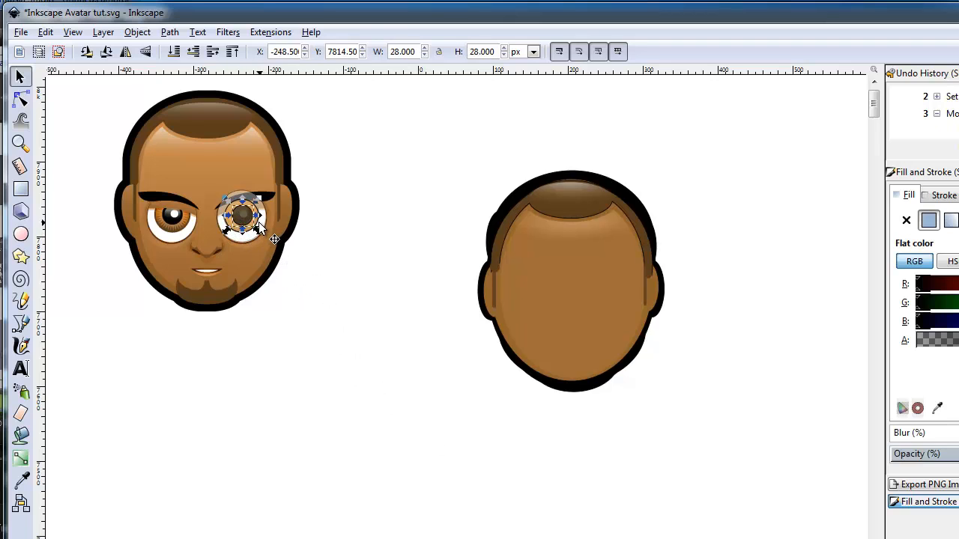
# Step: Group the eye ellipse, iris and pupil, and nudge the group to fit over the image's right-hand eye
pyautogui.click(259, 224)
pyautogui.click(250, 243)
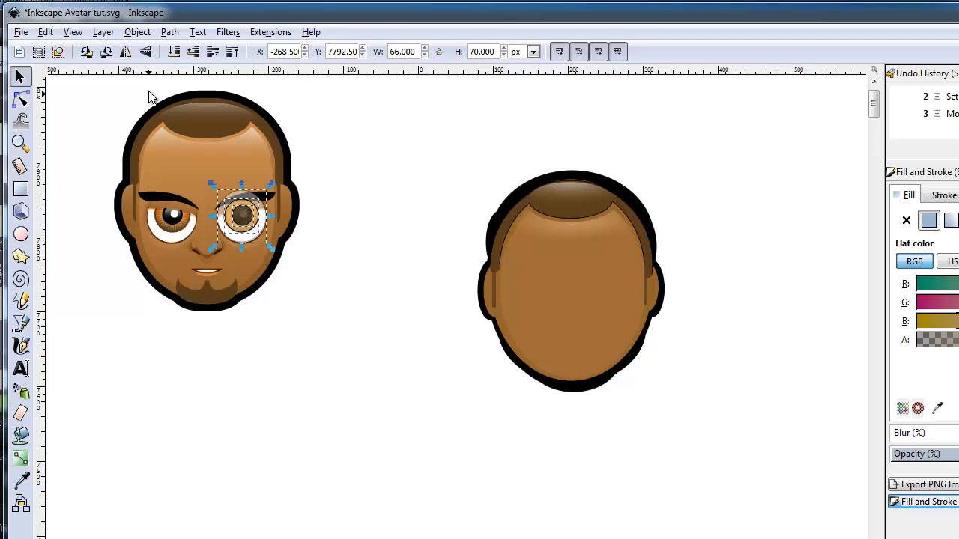
pyautogui.click(137, 32)
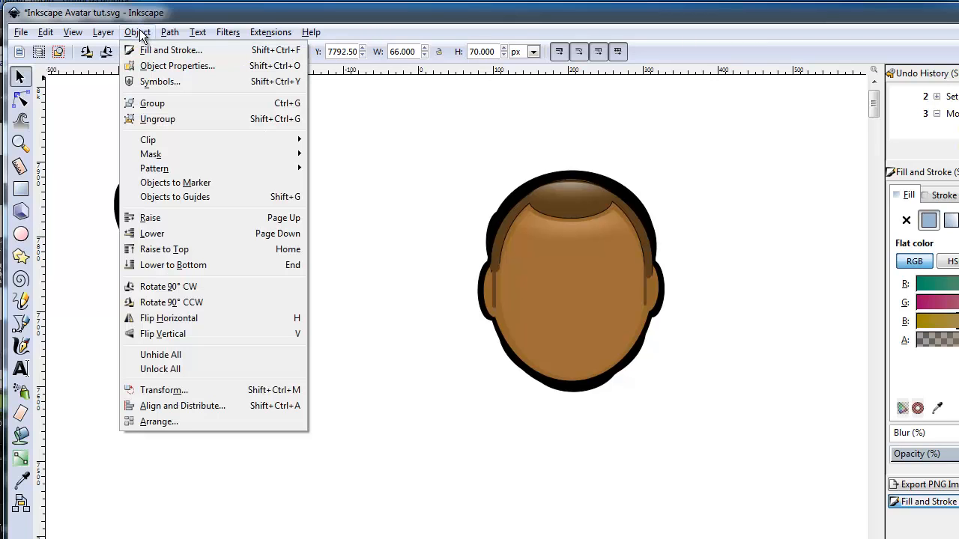
pyautogui.click(164, 104)
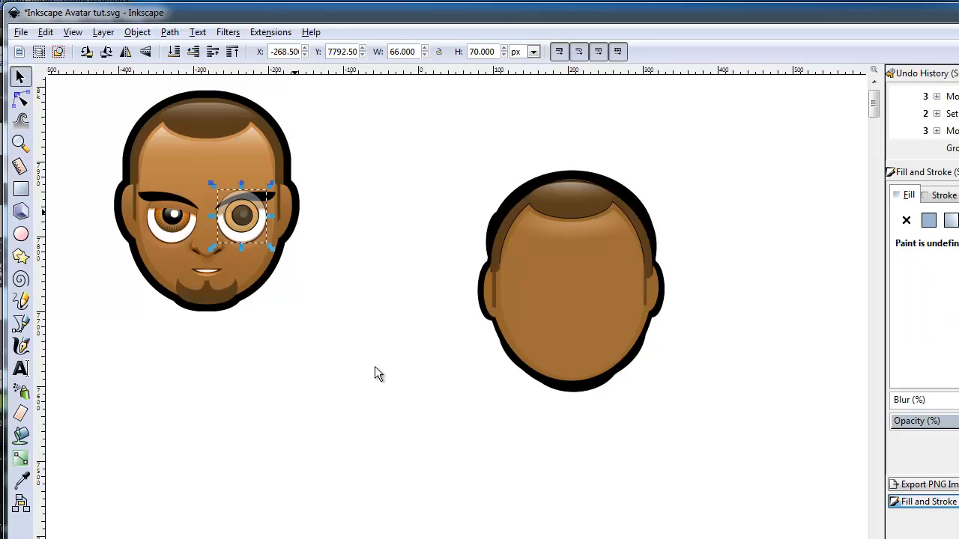
pyautogui.moveTo(239, 219); pyautogui.dragTo(420, 287)
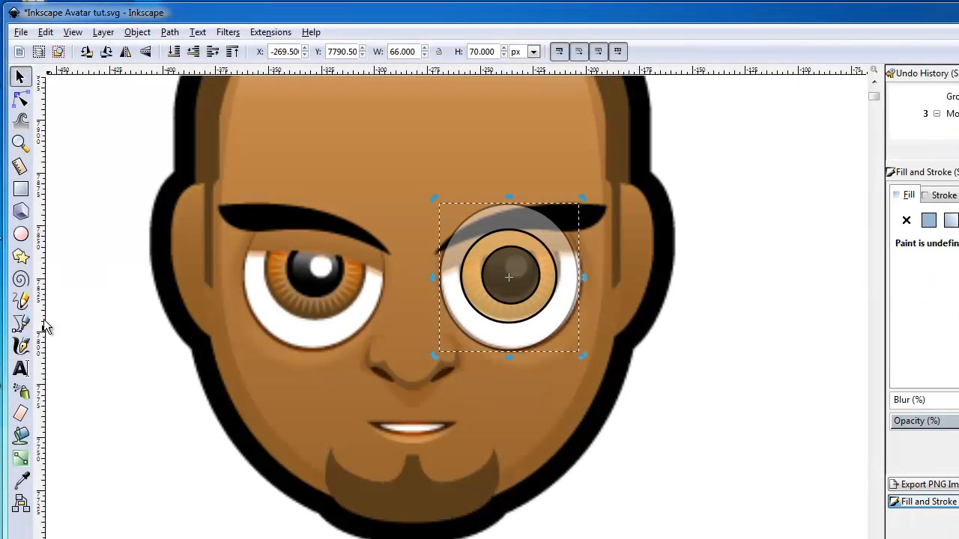
# Step: Try to cover the top of the right-hand eye with a green ellipse stretched and tilted over the eyebrow, and delete it
pyautogui.click(21, 235)
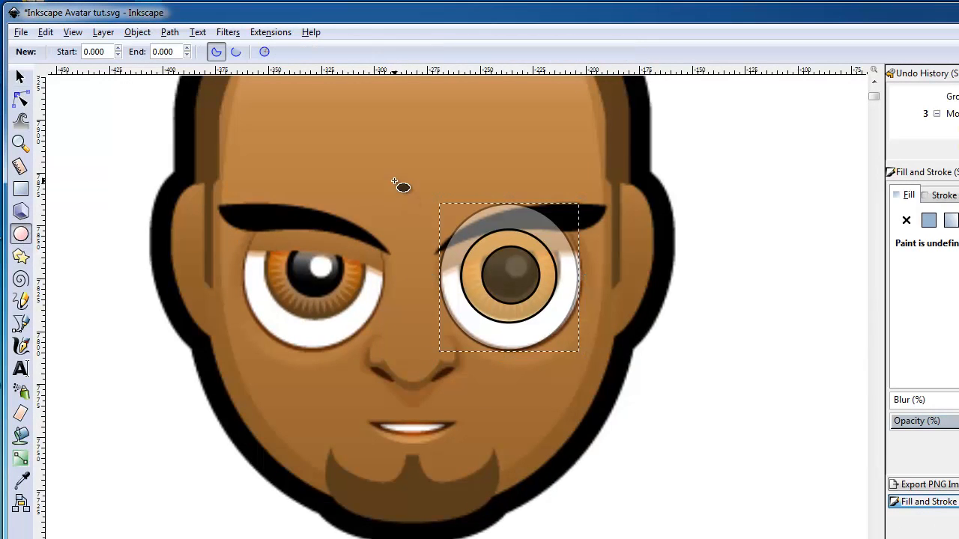
pyautogui.moveTo(394, 180)
pyautogui.mouseDown()
pyautogui.moveTo(522, 250)
pyautogui.moveTo(543, 240)
pyautogui.moveTo(511, 240)
pyautogui.mouseUp()
pyautogui.click(958, 303)
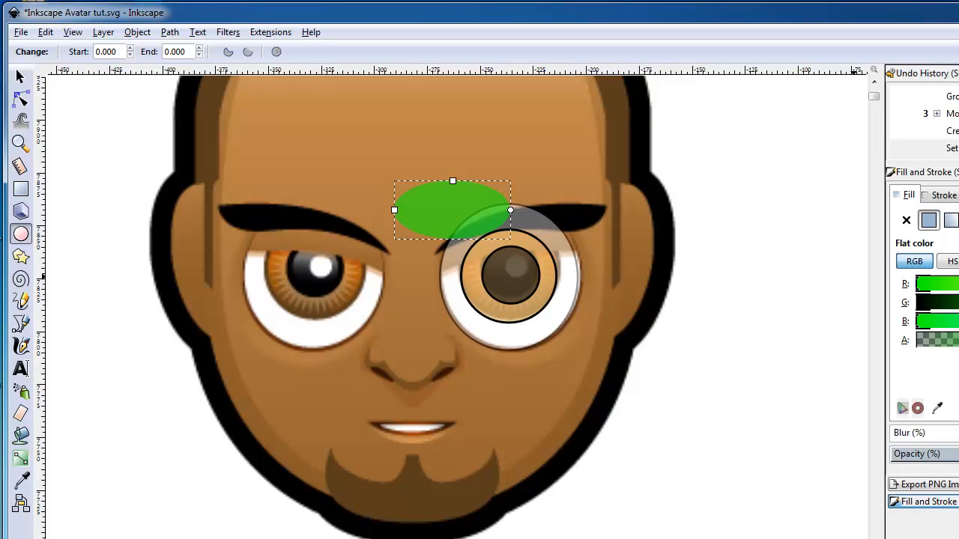
pyautogui.click(21, 77)
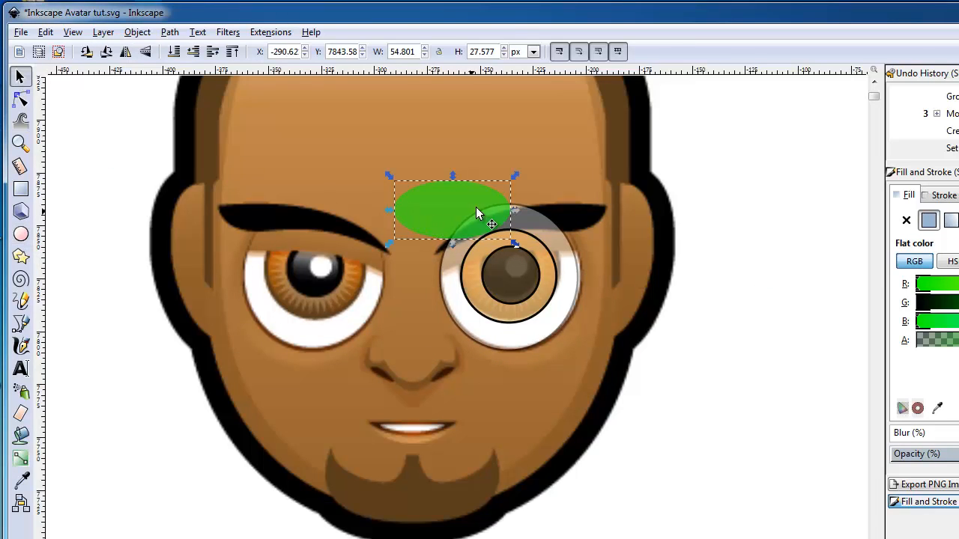
pyautogui.moveTo(504, 215); pyautogui.dragTo(619, 221)
pyautogui.click(576, 220)
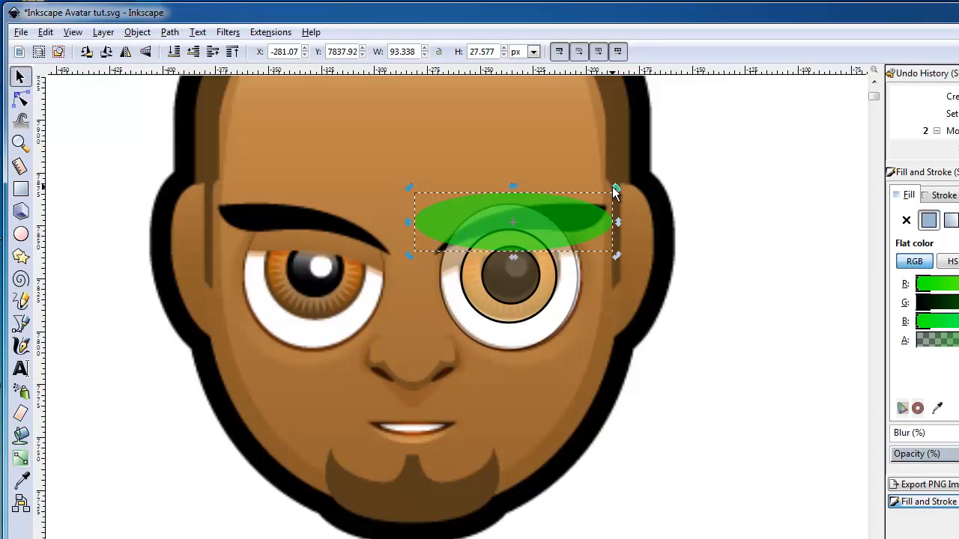
pyautogui.moveTo(617, 189); pyautogui.dragTo(602, 165)
pyautogui.moveTo(514, 233); pyautogui.dragTo(523, 279)
pyautogui.press('Delete')
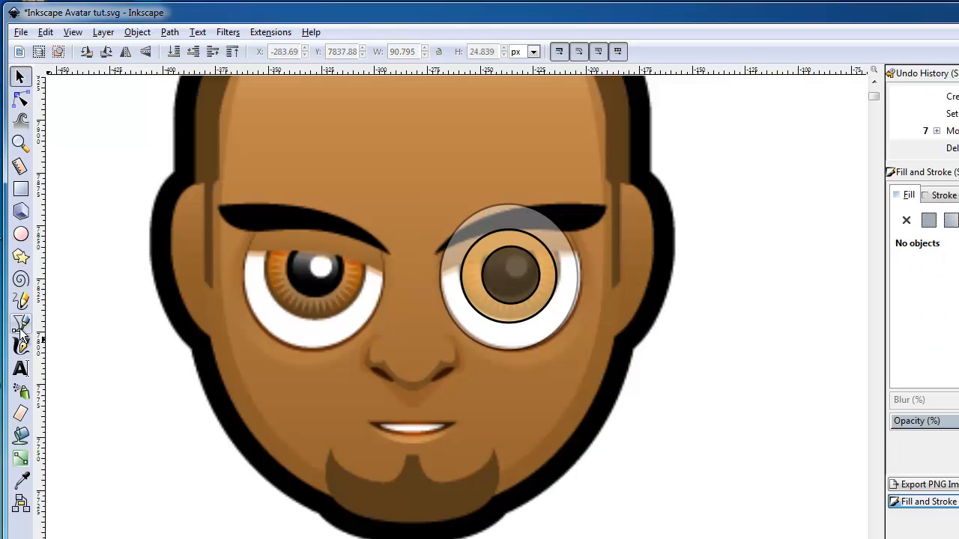
# Step: Draw a closed Bezier path around the right-hand eyebrow, with its lower edge curving along the upper eyelid and straight segments elsewhere
pyautogui.click(20, 323)
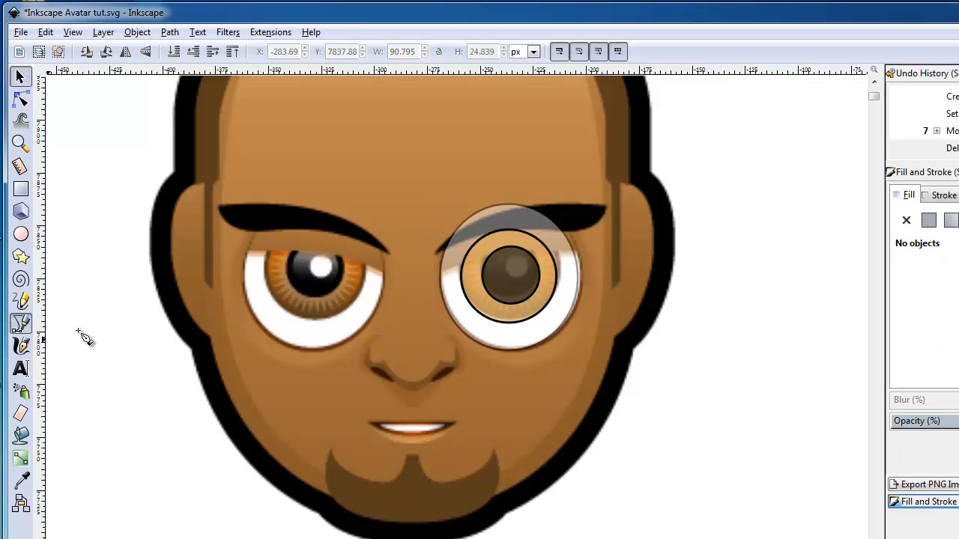
pyautogui.click(434, 286)
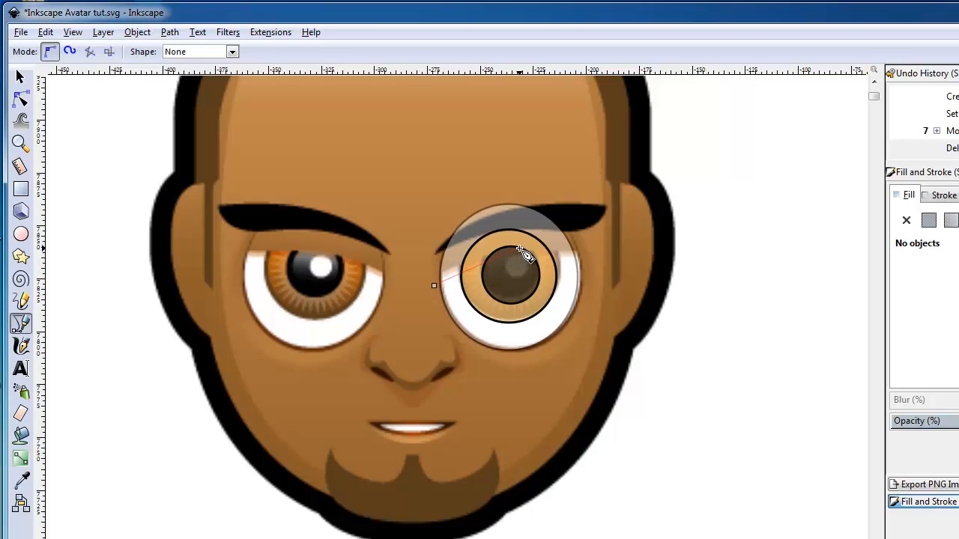
pyautogui.moveTo(520, 250); pyautogui.dragTo(574, 247)
pyautogui.click(602, 255)
pyautogui.click(566, 178)
pyautogui.click(448, 180)
pyautogui.click(415, 255)
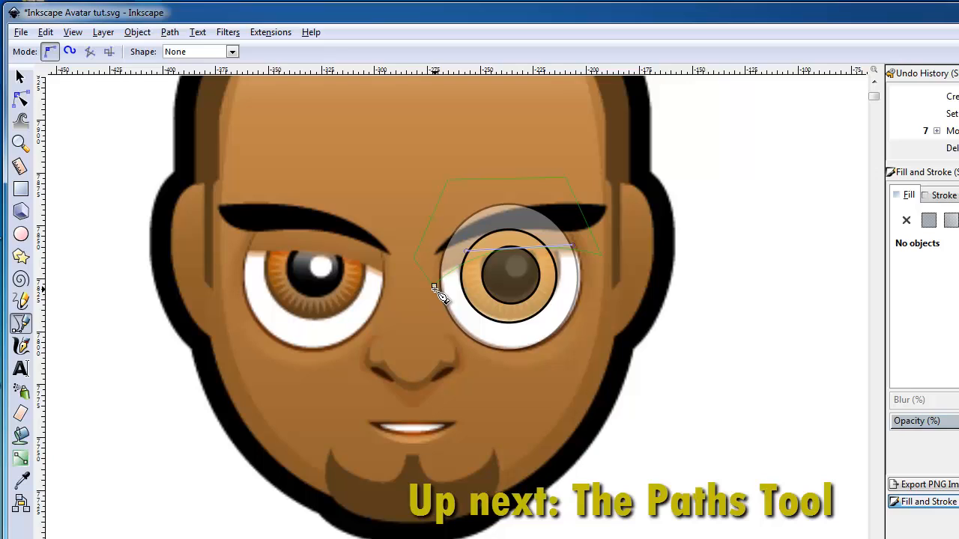
pyautogui.click(434, 289)
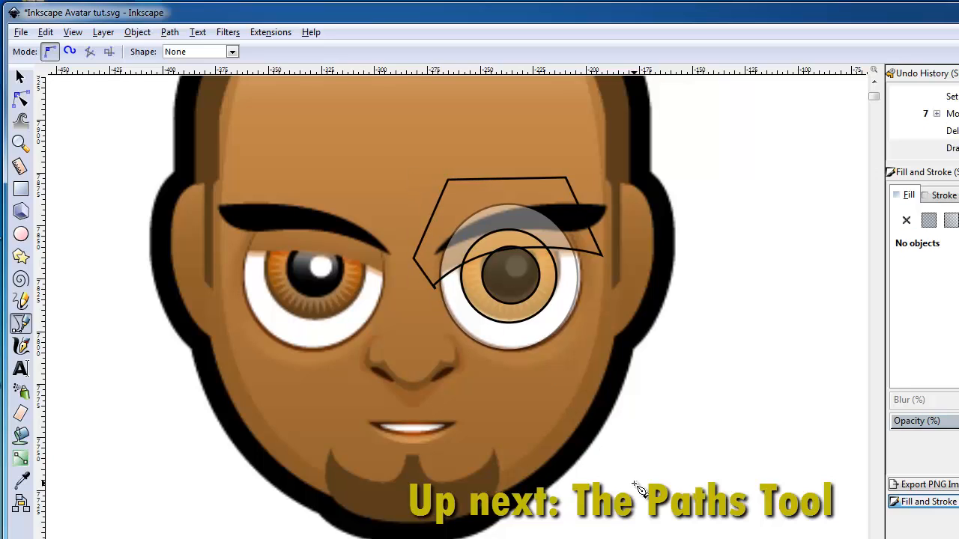